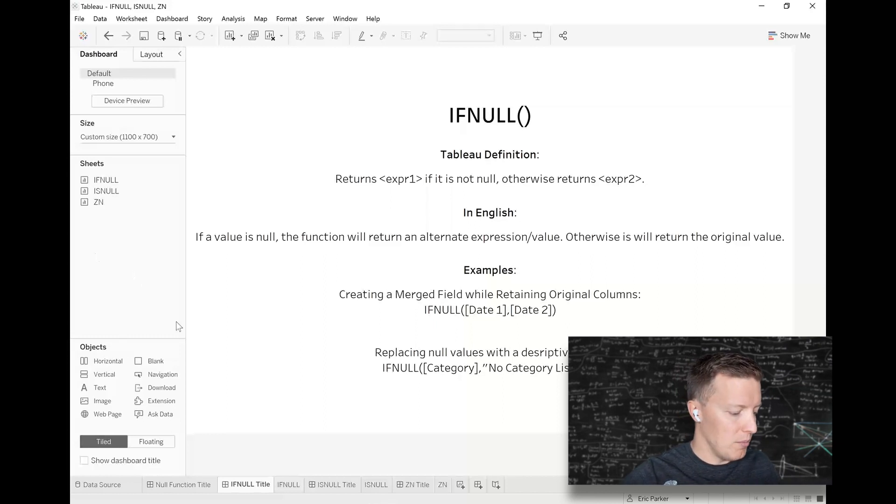
Mark the two IFNULL examples on the title dashboard with red arrows, and clear the annotations.
{"action": "key", "text": "ctrl+2"}
{"action": "left_click_drag", "start_coordinate": [337, 294], "coordinate": [278, 286]}
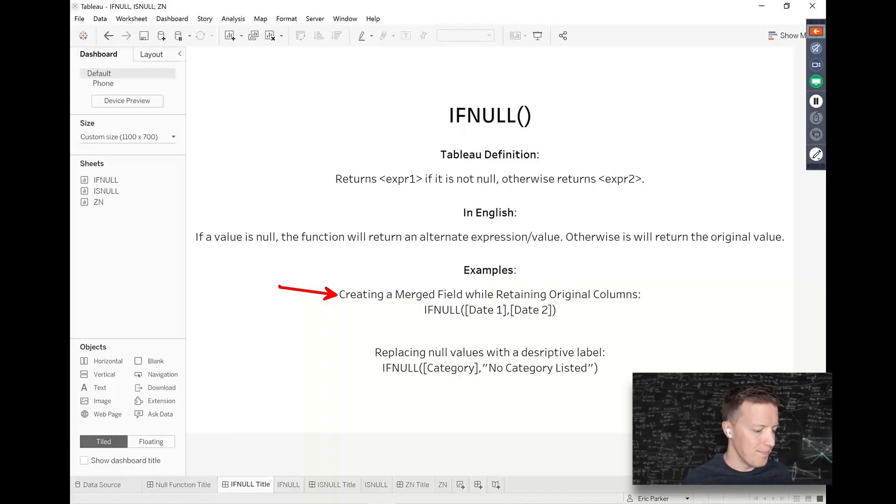
{"action": "left_click_drag", "start_coordinate": [367, 353], "coordinate": [302, 342]}
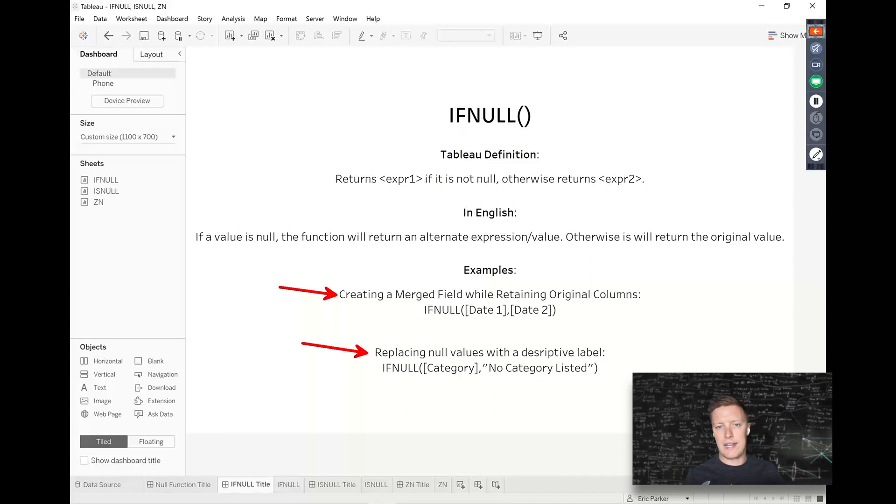
{"action": "key", "text": "Escape"}
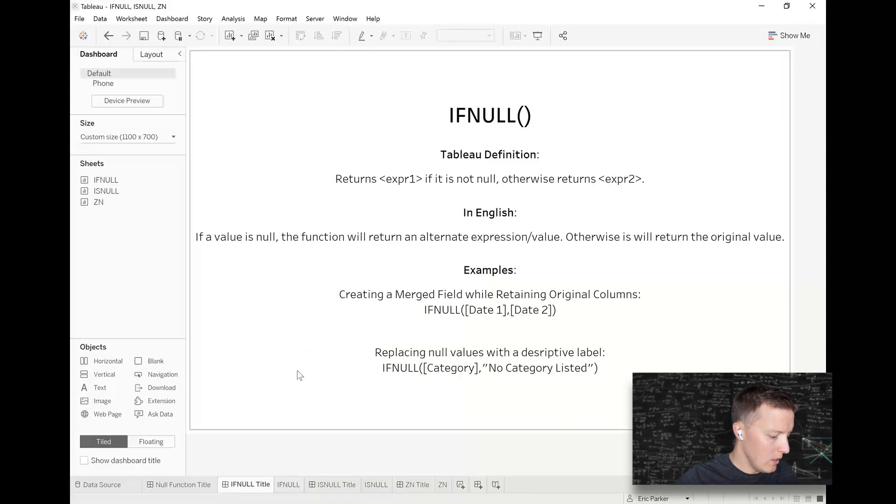
On the IFNULL worksheet, switch to the Betting++ (Casino Data) source and highlight its Bet Date, Poker Date and Slot Date fields.
{"action": "left_click", "coordinate": [288, 485]}
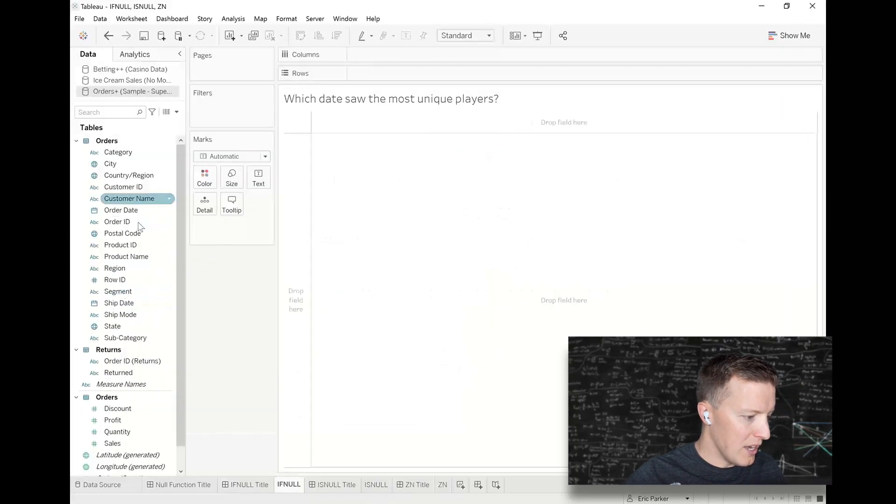
{"action": "left_click", "coordinate": [155, 71]}
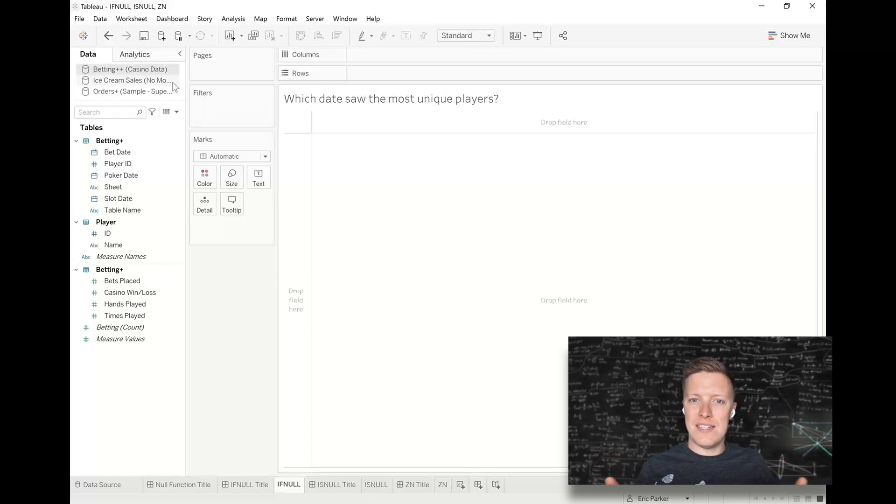
{"action": "left_click", "coordinate": [146, 153]}
{"action": "left_click", "coordinate": [143, 176], "text": "ctrl"}
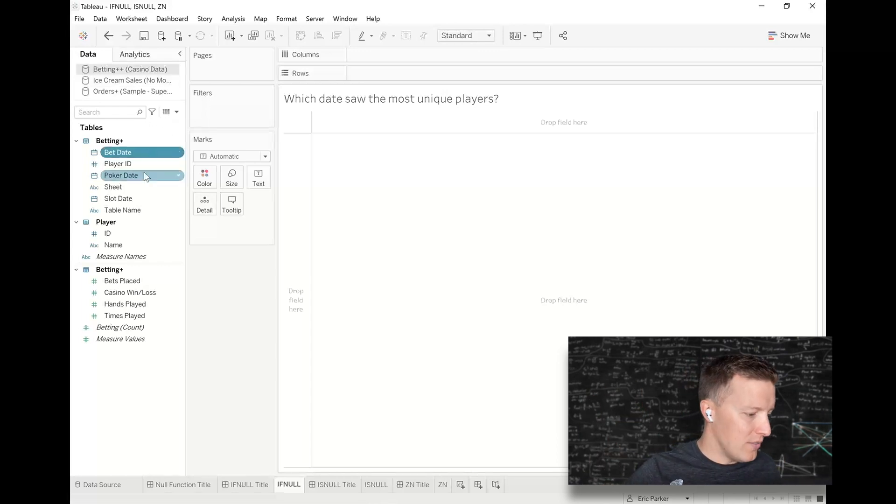
{"action": "left_click", "coordinate": [145, 198], "text": "ctrl"}
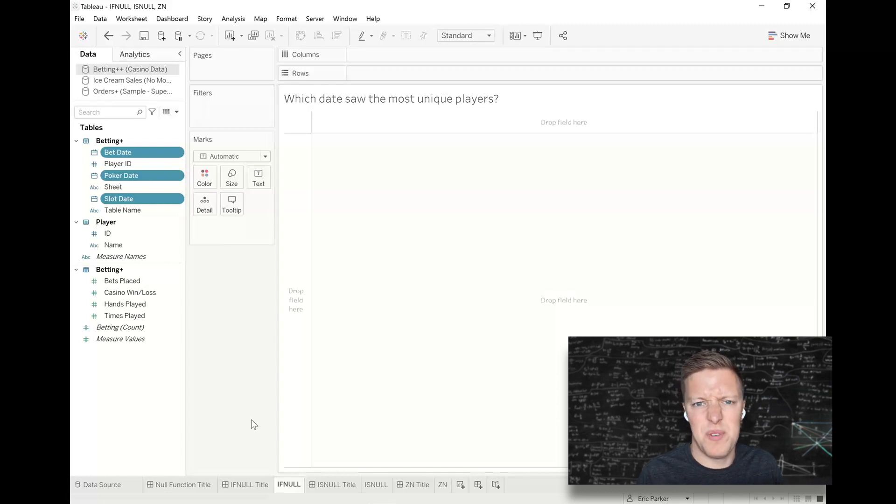
Create a calculated field named Unified Date from the Bet Date field, keeping the field list uncovered.
{"action": "left_click", "coordinate": [130, 152]}
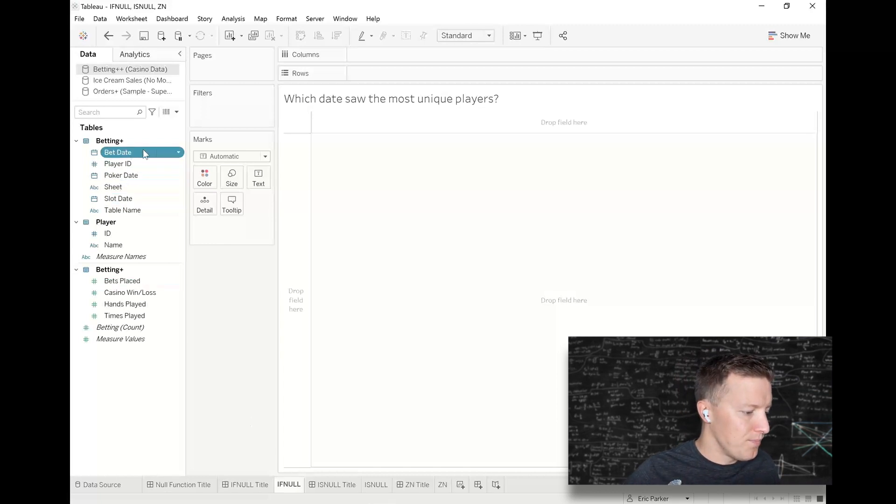
{"action": "right_click", "coordinate": [181, 154]}
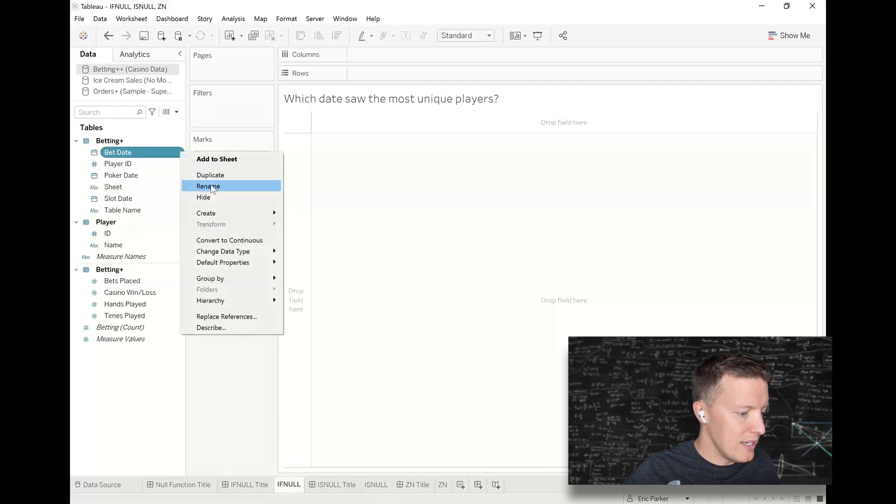
{"action": "mouse_move", "coordinate": [219, 210]}
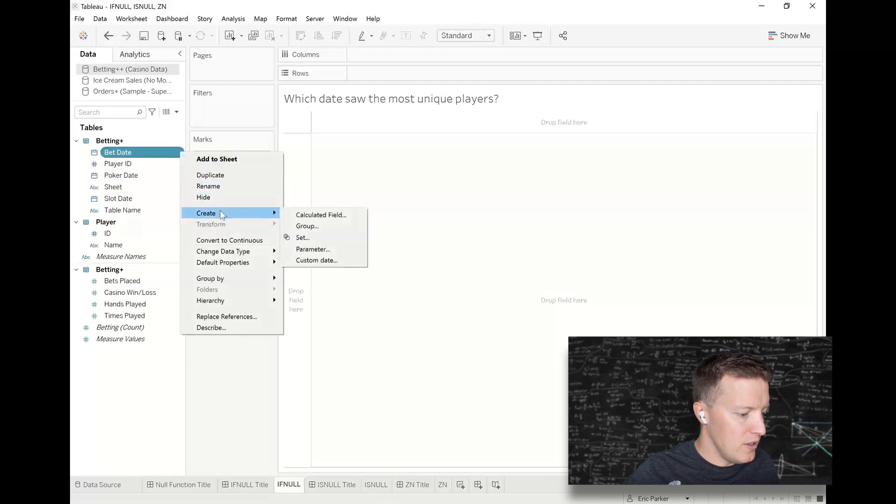
{"action": "left_click", "coordinate": [309, 215]}
{"action": "type", "text": "Unified DAte"}
{"action": "key", "text": "BackSpace"}
{"action": "key", "text": "BackSpace"}
{"action": "key", "text": "BackSpace"}
{"action": "type", "text": "ate"}
{"action": "scroll", "coordinate": [462, 248], "scroll_direction": "up", "scroll_amount": 2}
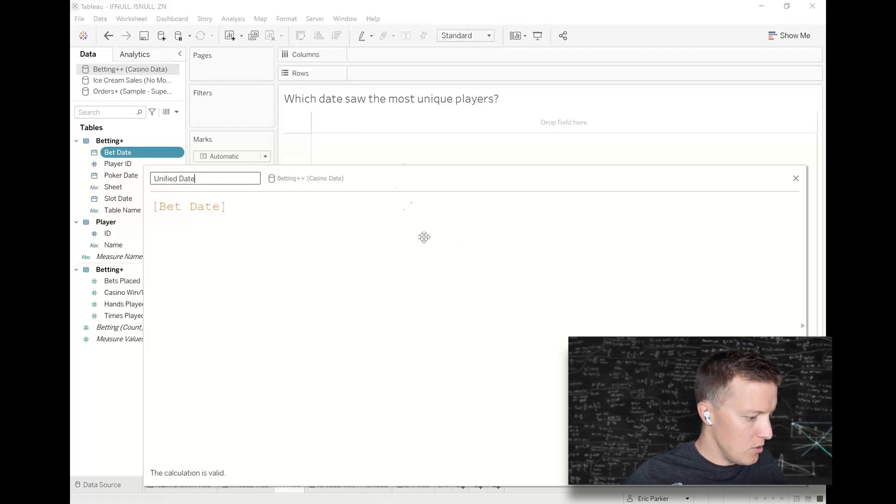
{"action": "left_click_drag", "start_coordinate": [371, 183], "coordinate": [465, 188]}
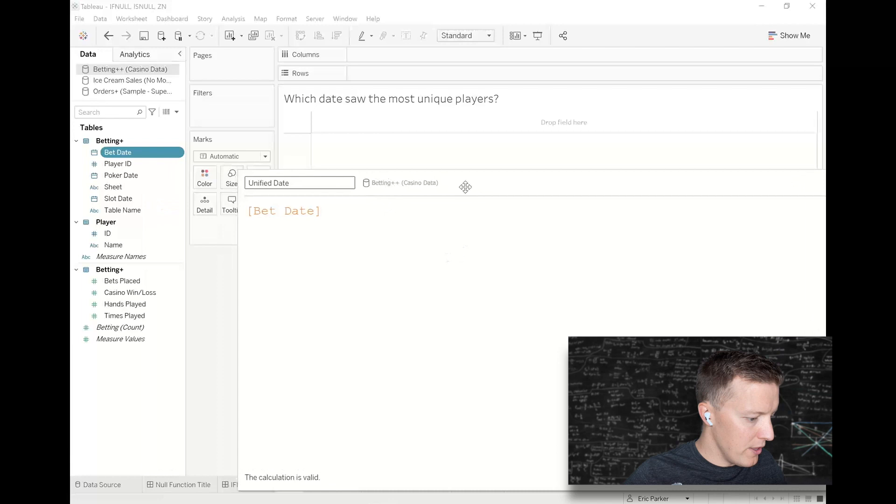
Write the Unified Date formula as IFNULL([Bet Date],[Poker Date]).
{"action": "left_click", "coordinate": [246, 211]}
{"action": "type", "text": "IFNULL("}
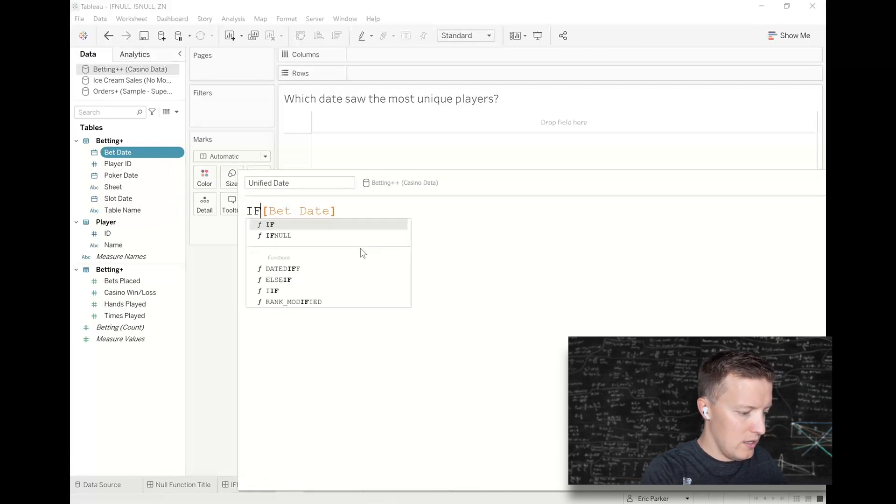
{"action": "left_click", "coordinate": [418, 222]}
{"action": "type", "text": ","}
{"action": "left_click_drag", "start_coordinate": [120, 175], "coordinate": [478, 249]}
{"action": "type", "text": ")"}
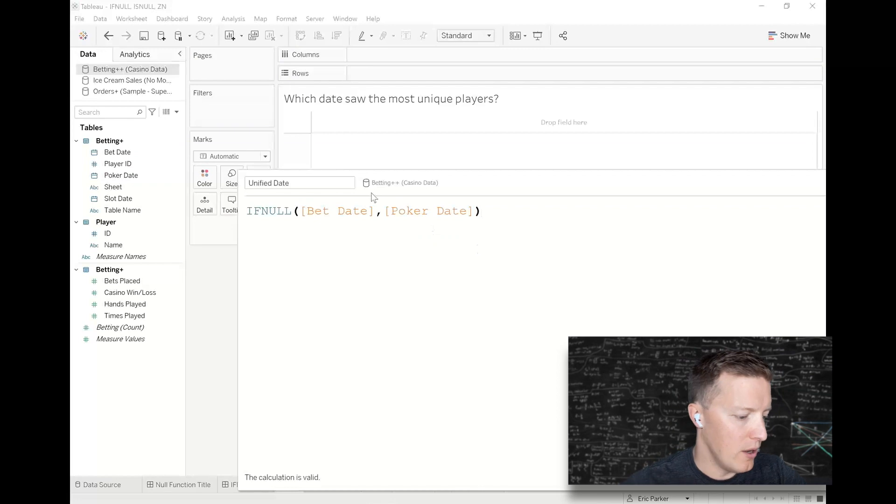
Nest the Unified Date expression inside an outer IFNULL with [Slot Date] as the alternate value.
{"action": "left_click_drag", "start_coordinate": [447, 180], "coordinate": [413, 145]}
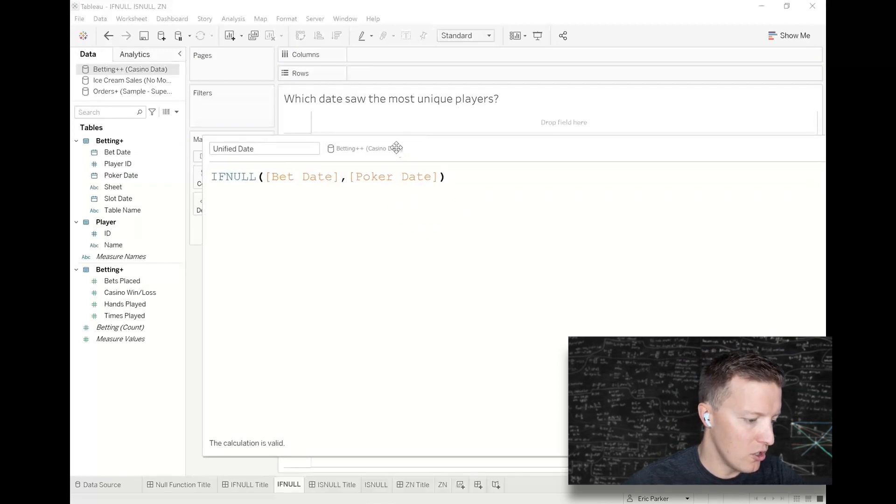
{"action": "left_click", "coordinate": [211, 177]}
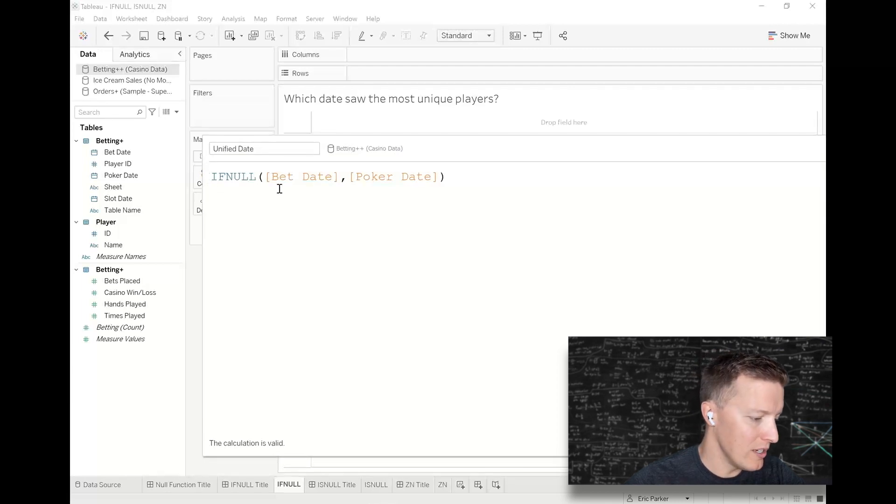
{"action": "key", "text": "Return"}
{"action": "type", "text": "IFNULL"}
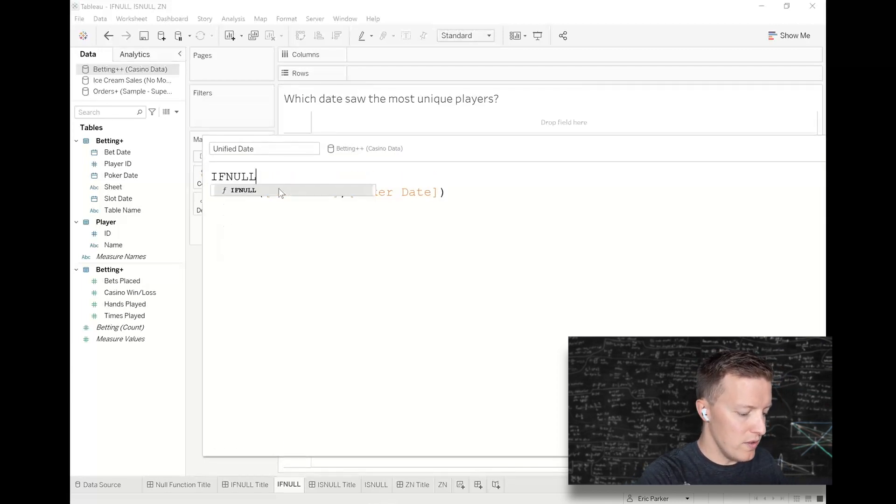
{"action": "type", "text": "("}
{"action": "left_click", "coordinate": [517, 195]}
{"action": "key", "text": "Return"}
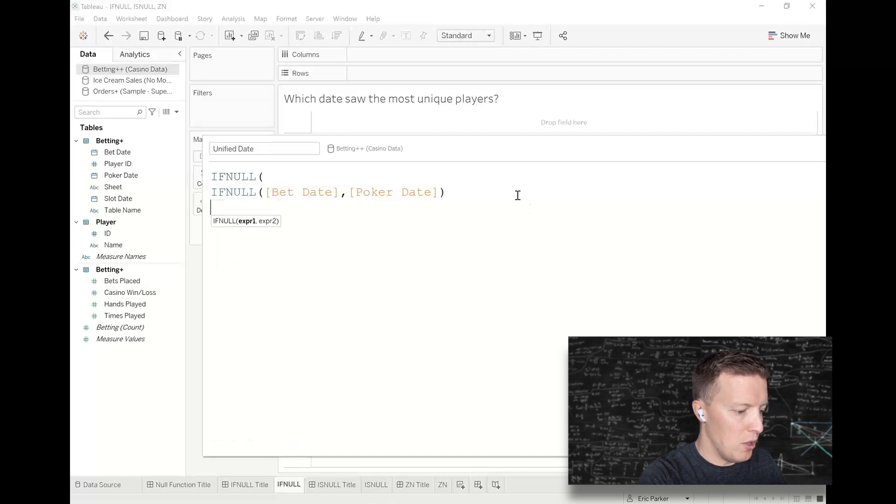
{"action": "type", "text": ","}
{"action": "left_click", "coordinate": [118, 199]}
{"action": "left_click_drag", "start_coordinate": [118, 202], "coordinate": [312, 255]}
{"action": "type", "text": ")"}
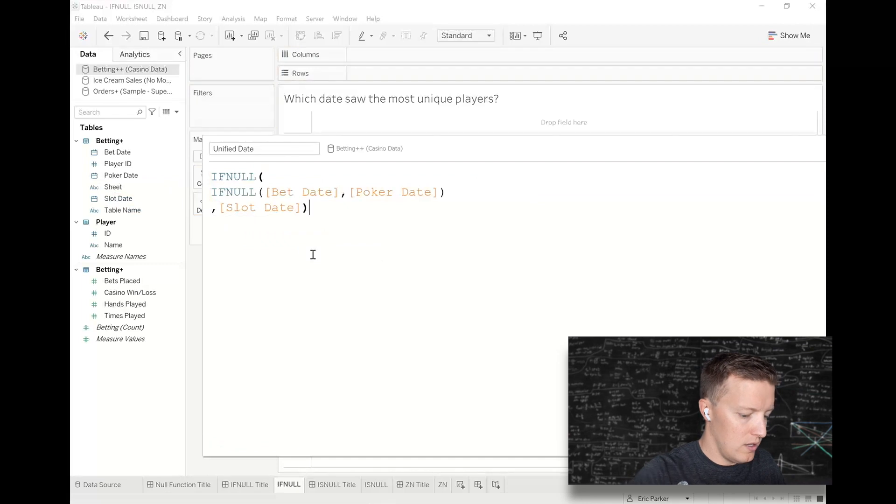
Review the inner and full nested IFNULL expressions, and save the Unified Date calculation.
{"action": "left_click_drag", "start_coordinate": [476, 148], "coordinate": [392, 149]}
{"action": "left_click_drag", "start_coordinate": [359, 190], "coordinate": [109, 193]}
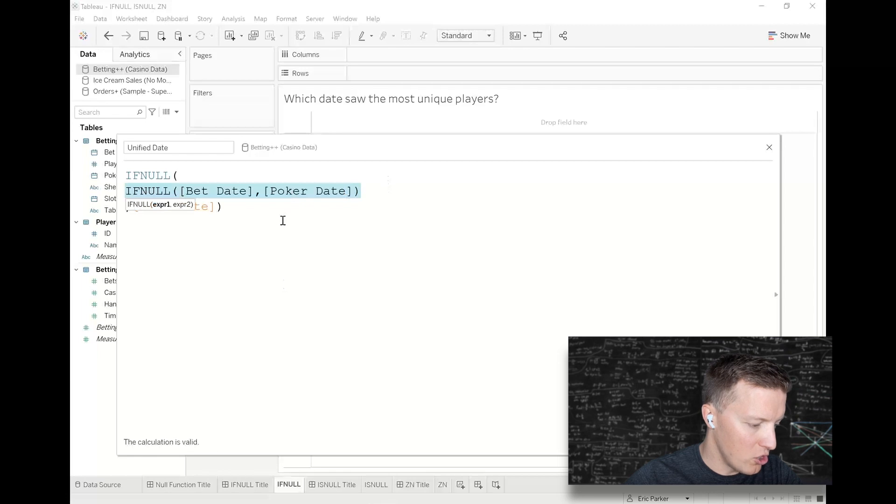
{"action": "left_click_drag", "start_coordinate": [289, 220], "coordinate": [113, 167]}
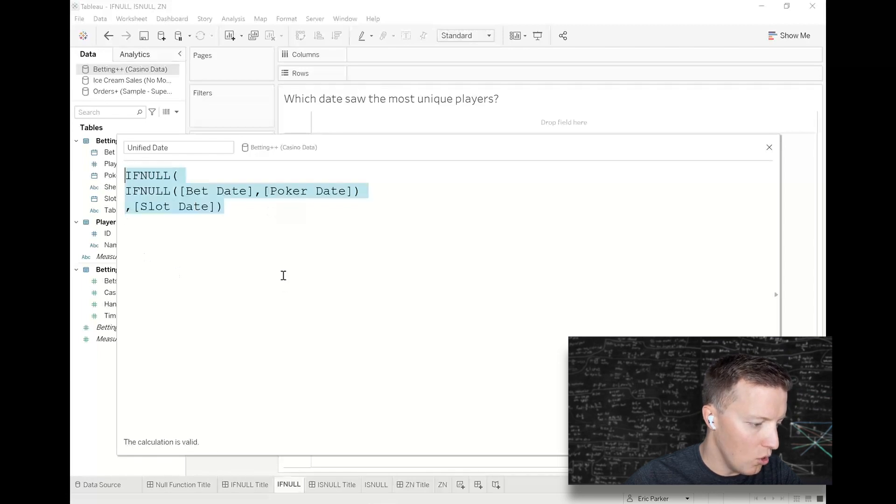
{"action": "left_click", "coordinate": [282, 276]}
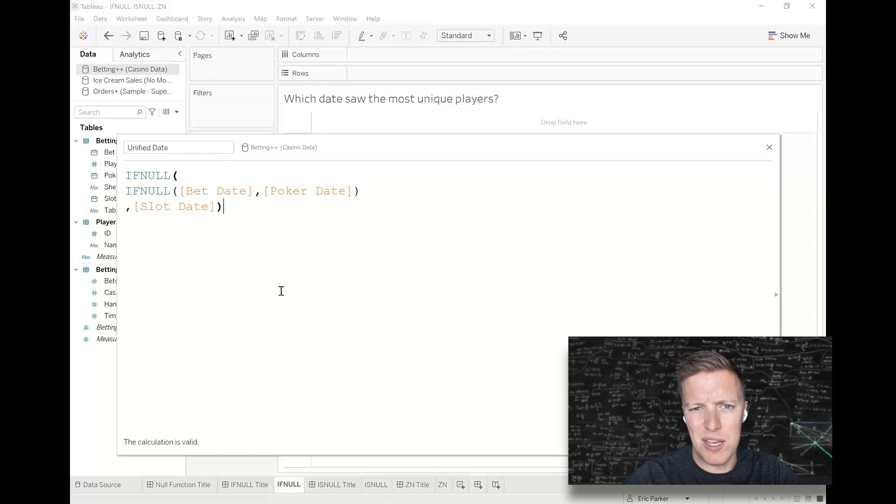
{"action": "left_click", "coordinate": [754, 442]}
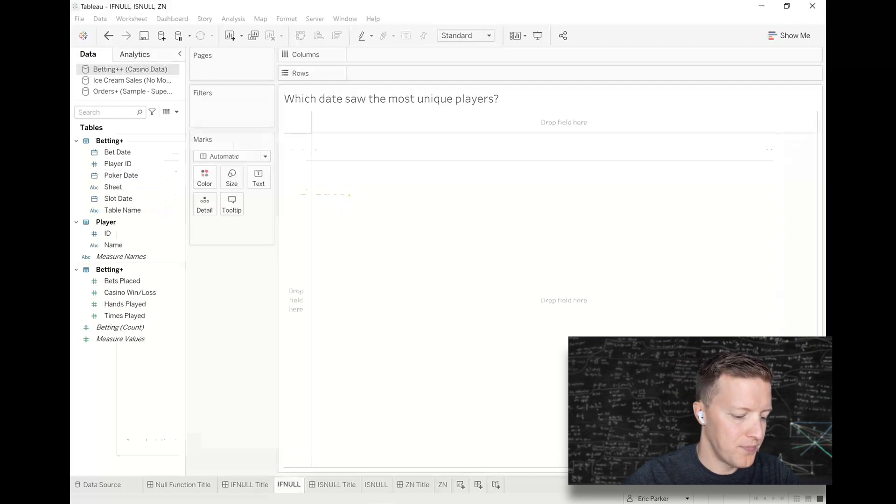
List Unified Date on the rows as MDY(Unified Date) and look through its dates.
{"action": "left_click_drag", "start_coordinate": [113, 260], "coordinate": [376, 74]}
{"action": "left_click", "coordinate": [422, 239]}
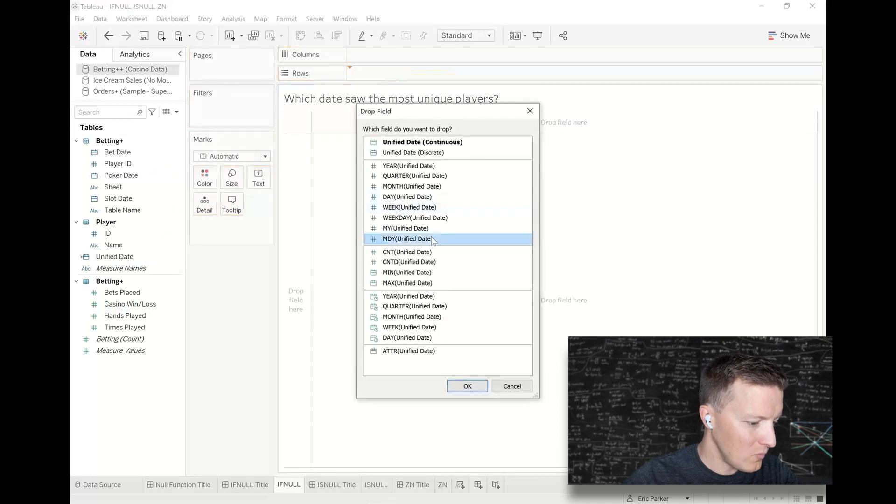
{"action": "left_click", "coordinate": [468, 387]}
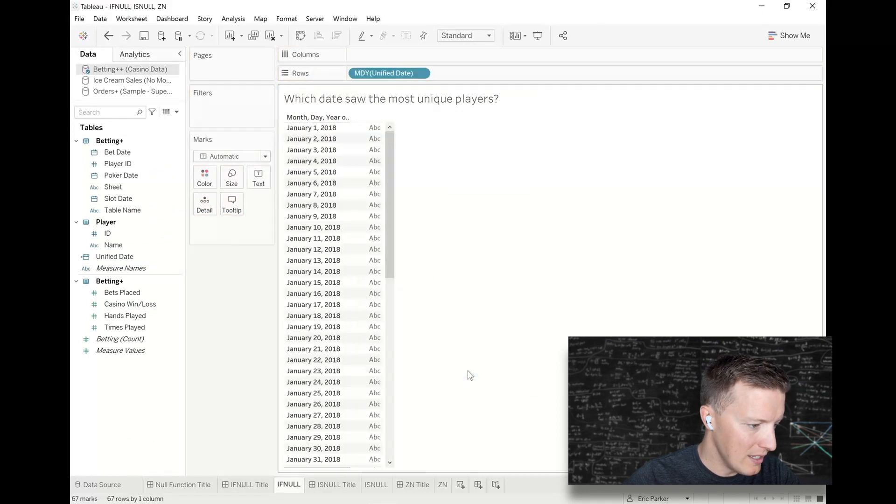
{"action": "left_click_drag", "start_coordinate": [390, 215], "coordinate": [395, 181]}
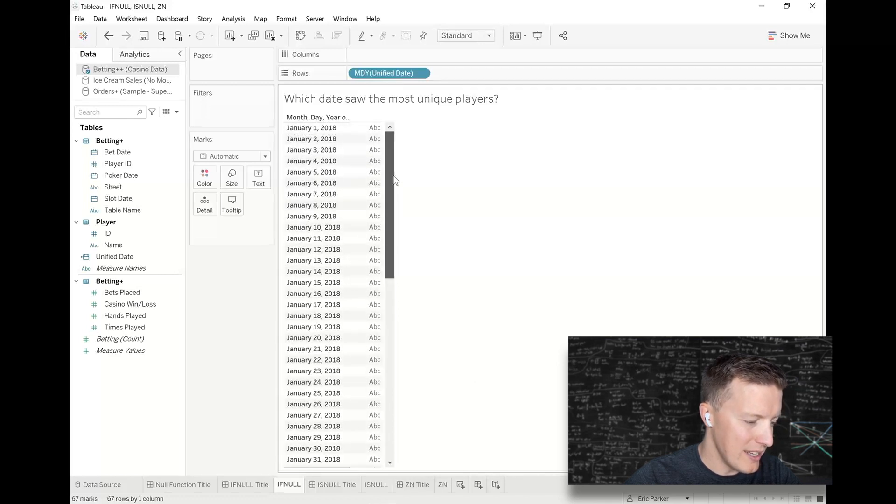
{"action": "left_click_drag", "start_coordinate": [395, 181], "coordinate": [392, 417]}
Compare MDY(Bet Date) beside Unified Date on the rows, and remove Bet Date from the view.
{"action": "left_click_drag", "start_coordinate": [119, 151], "coordinate": [498, 74]}
{"action": "left_click", "coordinate": [443, 239]}
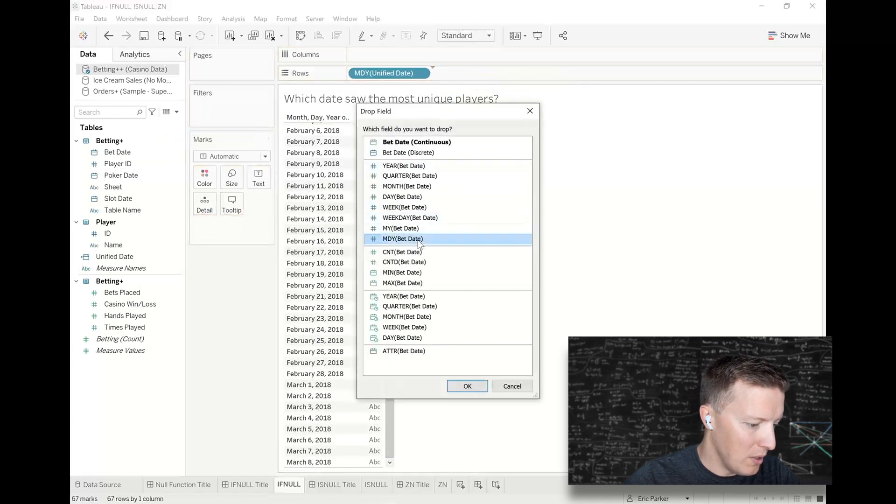
{"action": "left_click", "coordinate": [474, 393]}
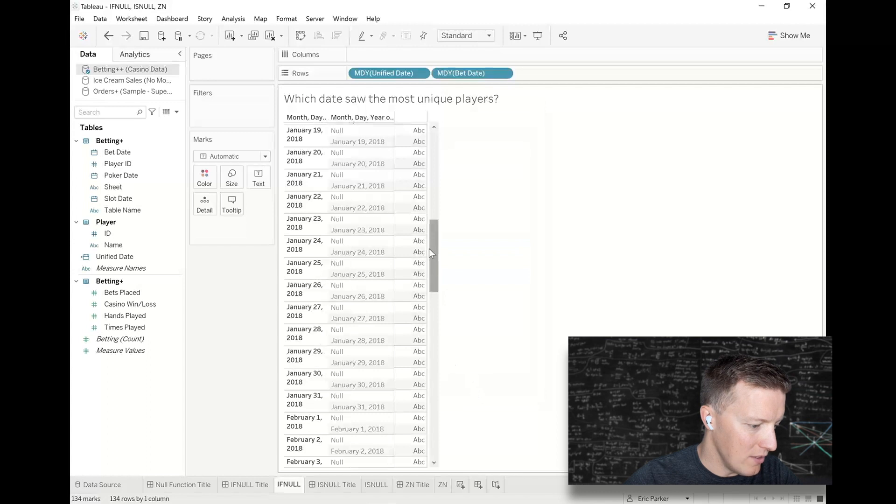
{"action": "left_click_drag", "start_coordinate": [438, 267], "coordinate": [430, 182]}
{"action": "left_click_drag", "start_coordinate": [473, 73], "coordinate": [230, 337]}
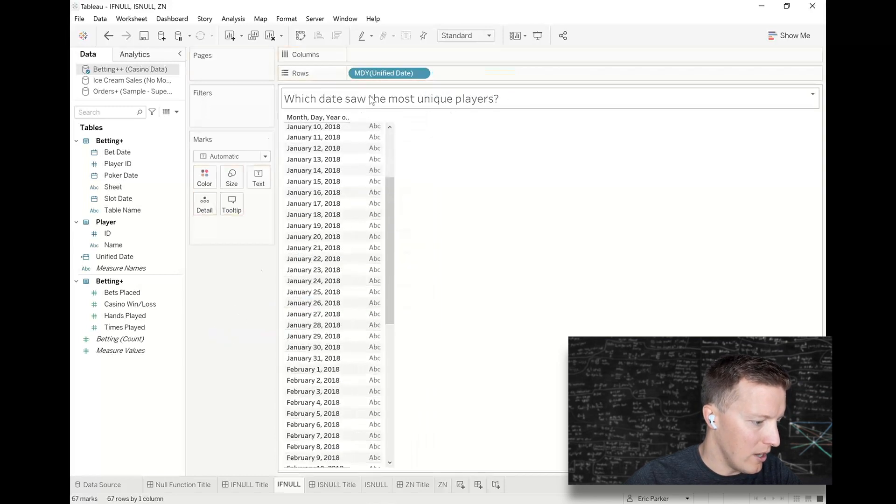
{"action": "left_click_drag", "start_coordinate": [388, 200], "coordinate": [388, 155]}
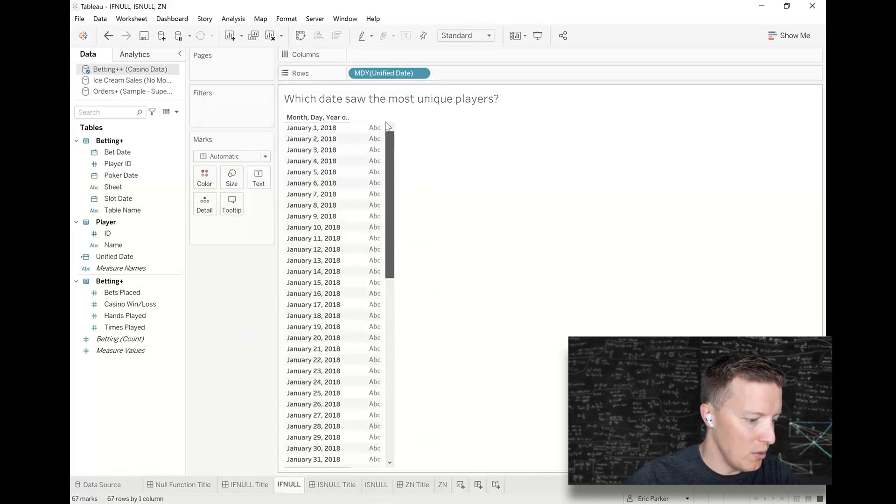
Plot CNTD(Player ID) on the columns for each Unified Date, using the Bar mark type.
{"action": "left_click", "coordinate": [116, 164]}
{"action": "left_click_drag", "start_coordinate": [120, 167], "coordinate": [417, 54]}
{"action": "left_click", "coordinate": [405, 238]}
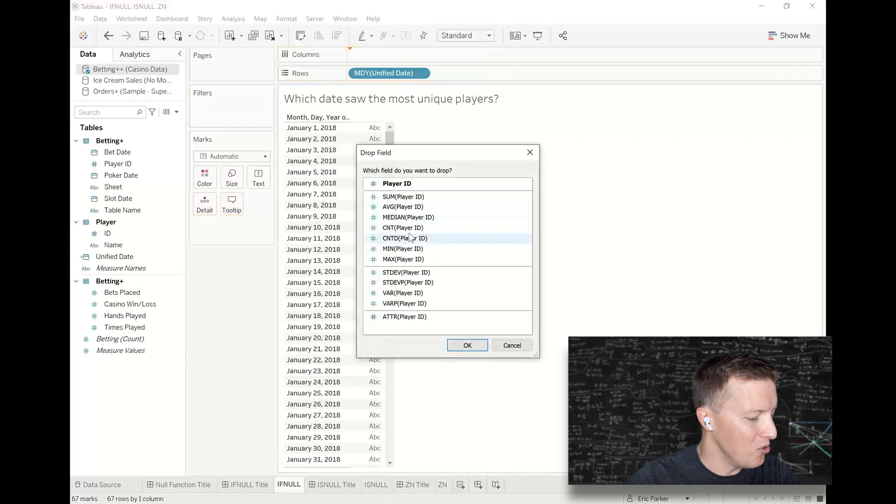
{"action": "left_click", "coordinate": [467, 345]}
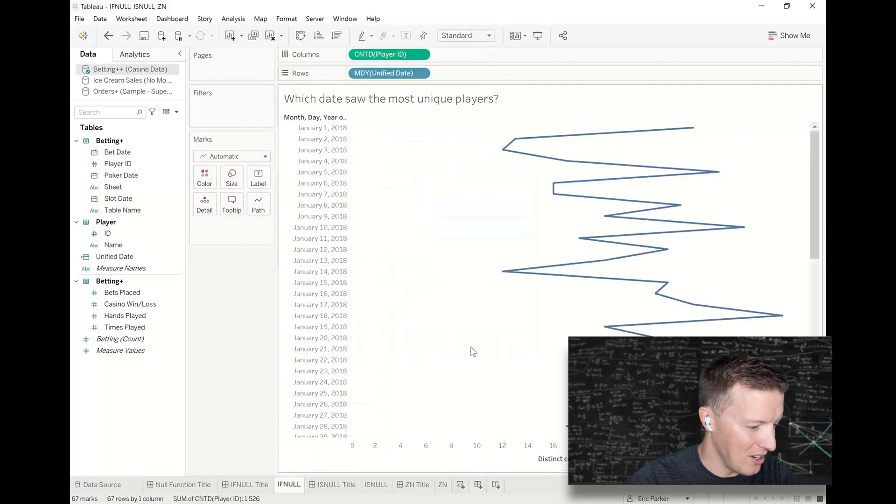
{"action": "left_click", "coordinate": [231, 156]}
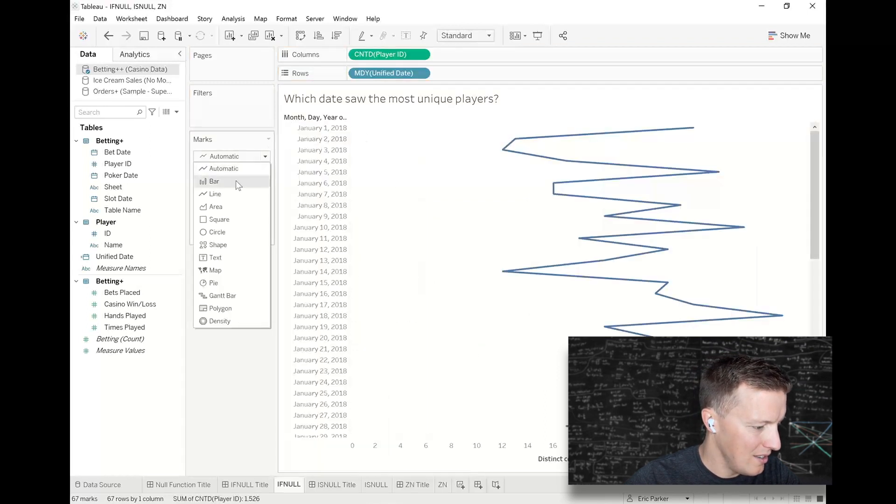
{"action": "left_click", "coordinate": [216, 180]}
Examine the bars across all dates for the highest distinct player count, and open the ISNULL Title dashboard.
{"action": "left_click_drag", "start_coordinate": [814, 224], "coordinate": [815, 398]}
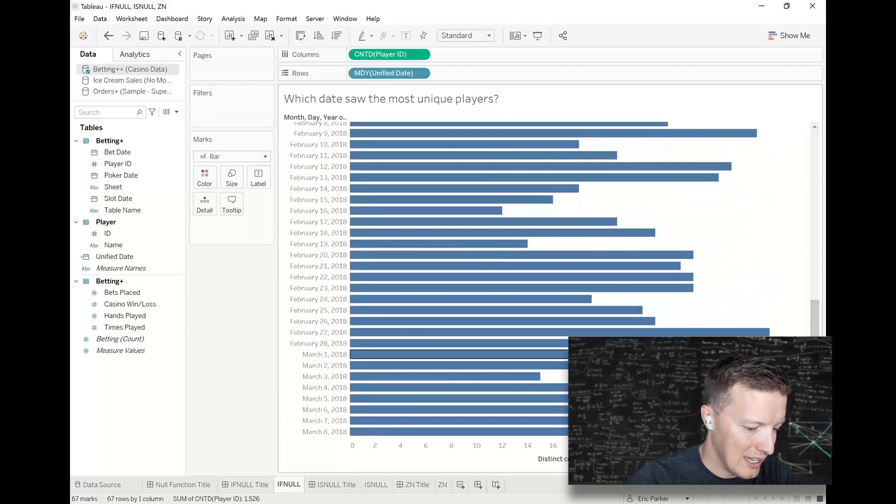
{"action": "left_click_drag", "start_coordinate": [815, 355], "coordinate": [813, 238]}
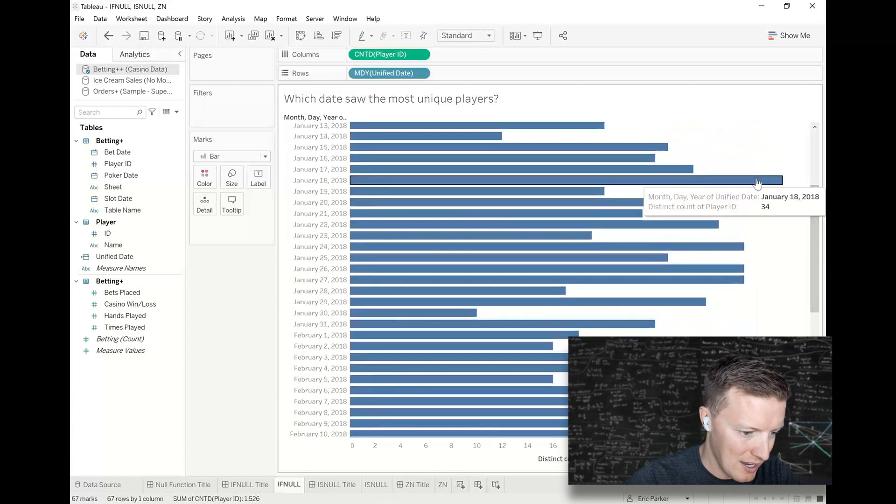
{"action": "left_click_drag", "start_coordinate": [816, 200], "coordinate": [810, 113]}
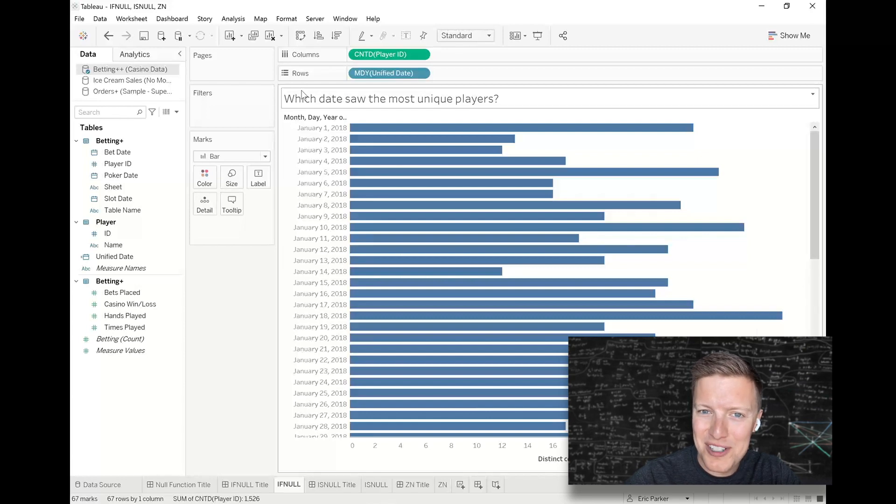
{"action": "left_click", "coordinate": [331, 485]}
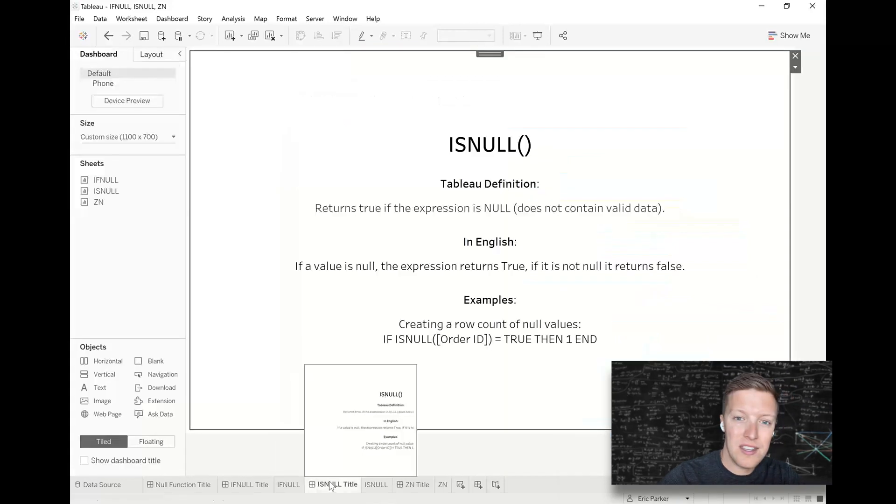
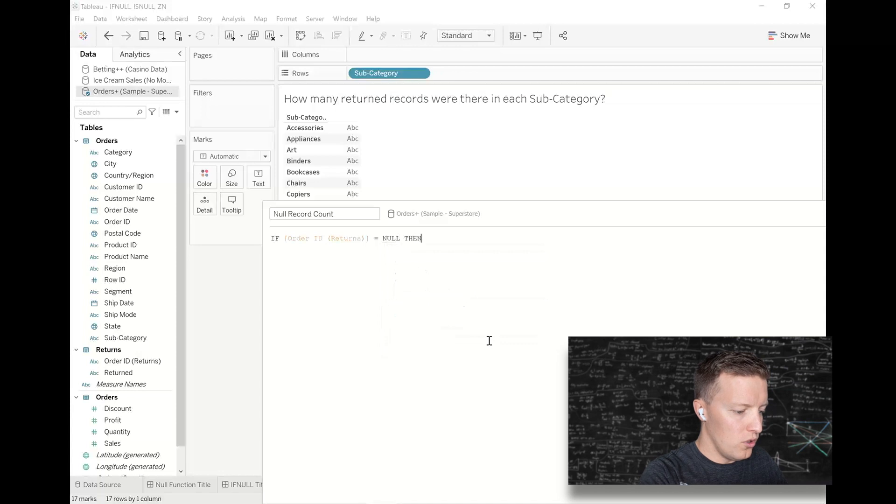
Complete the Null Record Count calculation as IF [Order ID (Returns)] = NULL THEN 1 END and save it.
{"action": "type", "text": "1 END"}
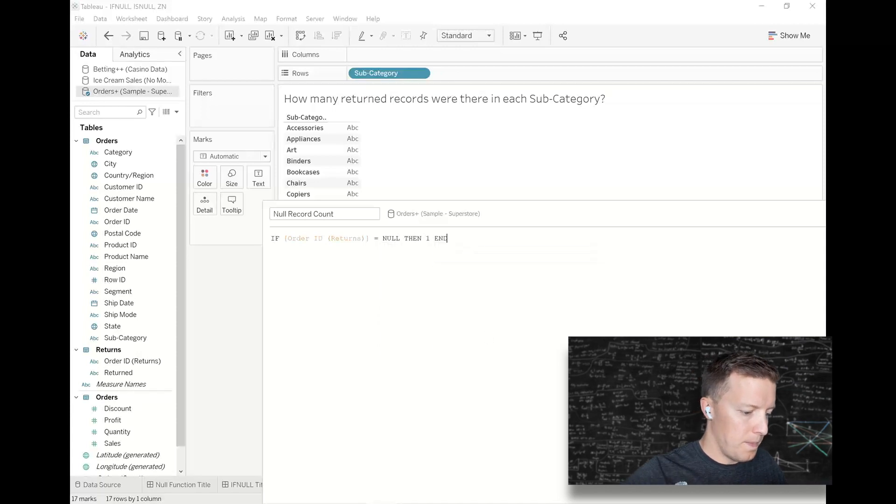
{"action": "left_click_drag", "start_coordinate": [534, 242], "coordinate": [469, 128]}
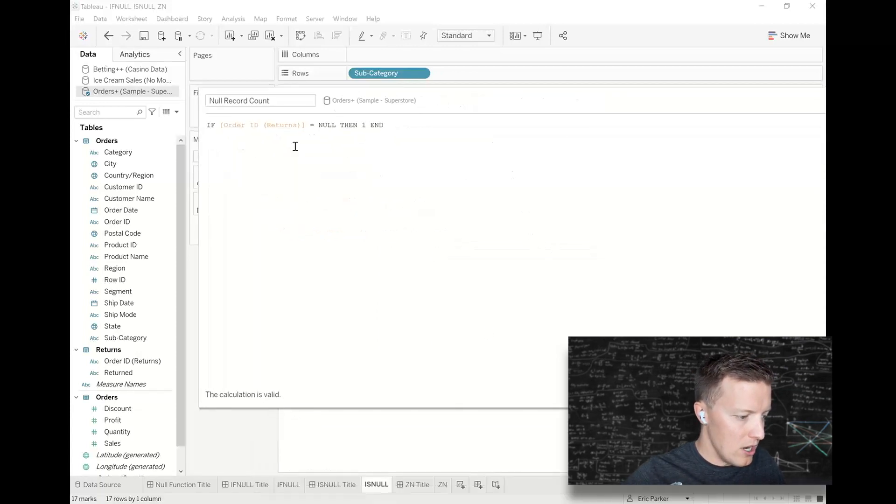
{"action": "scroll", "coordinate": [311, 165], "scroll_direction": "up", "scroll_amount": 2}
{"action": "left_click_drag", "start_coordinate": [199, 88], "coordinate": [395, 208]}
{"action": "left_click_drag", "start_coordinate": [584, 224], "coordinate": [464, 228]}
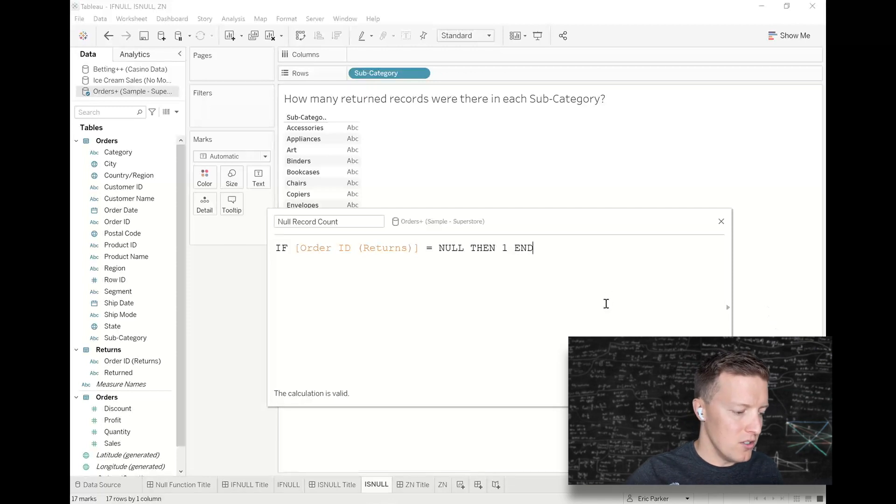
{"action": "left_click", "coordinate": [707, 393]}
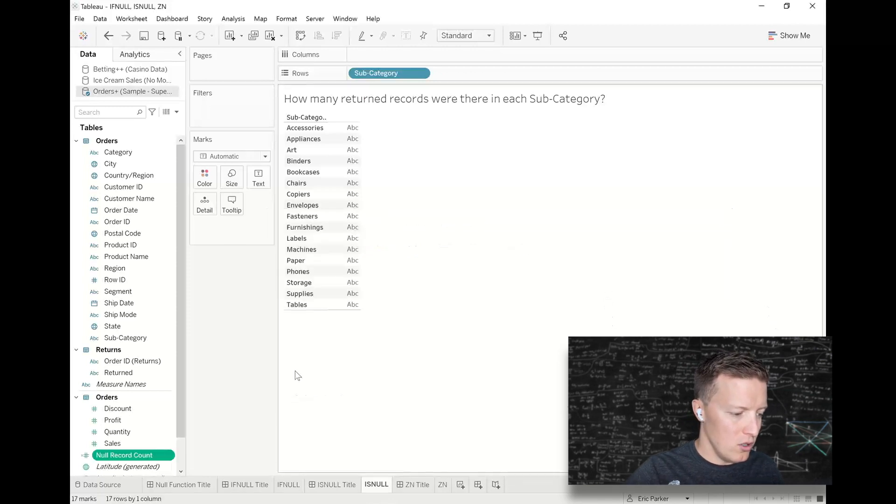
Plot SUM(Null Record Count) on the columns for each Sub-Category and check the view's null indicator.
{"action": "left_click_drag", "start_coordinate": [133, 455], "coordinate": [472, 55]}
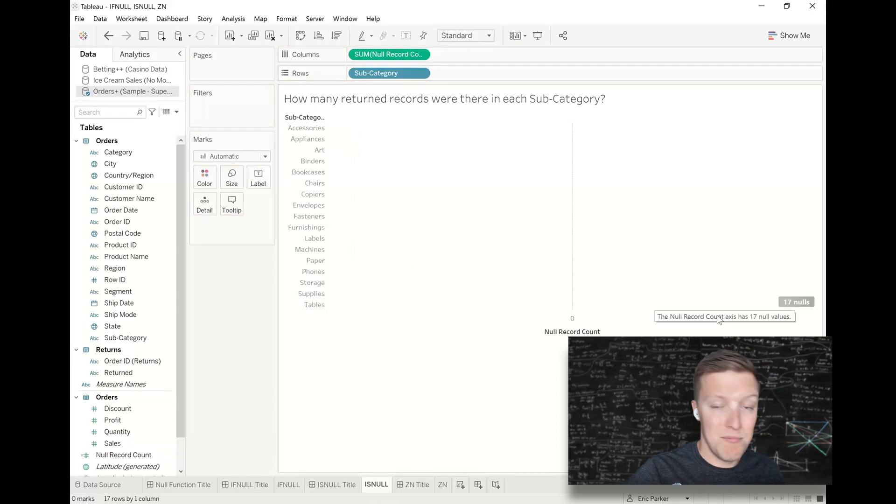
{"action": "left_click", "coordinate": [789, 312]}
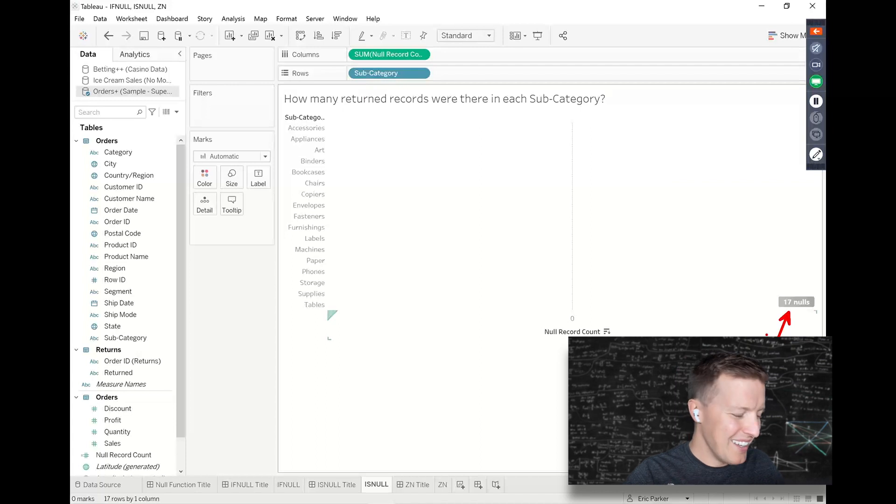
{"action": "key", "text": "Escape"}
Change the Null Record Count formula to IF ISNULL([Order ID (Returns)]) = TRUE THEN 1 END and save it.
{"action": "left_click", "coordinate": [125, 455]}
{"action": "right_click", "coordinate": [125, 455]}
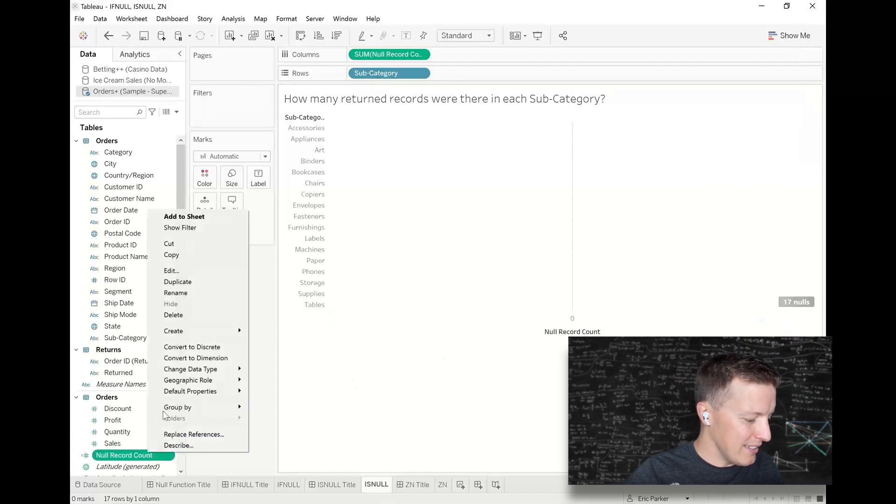
{"action": "left_click", "coordinate": [196, 278]}
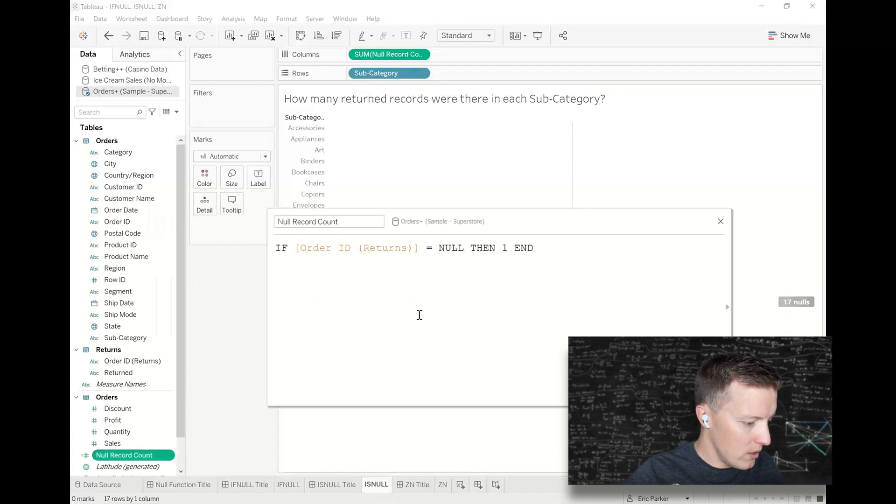
{"action": "left_click", "coordinate": [298, 249]}
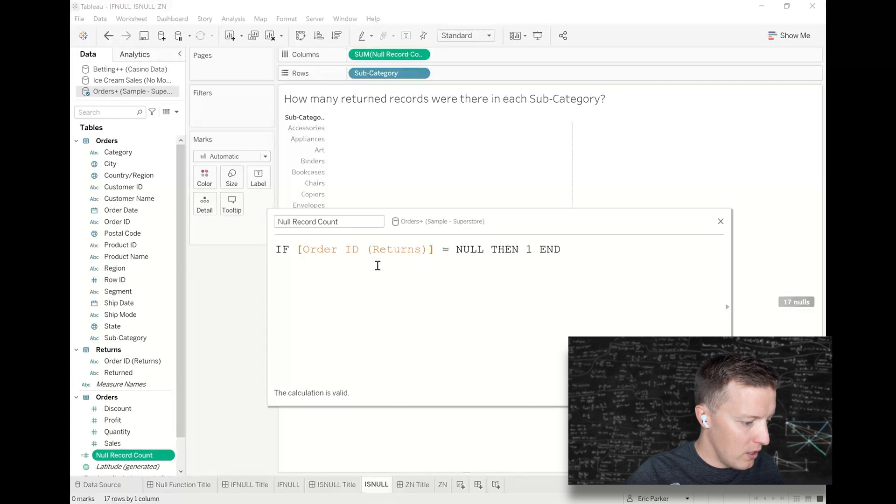
{"action": "type", "text": "ISNULL("}
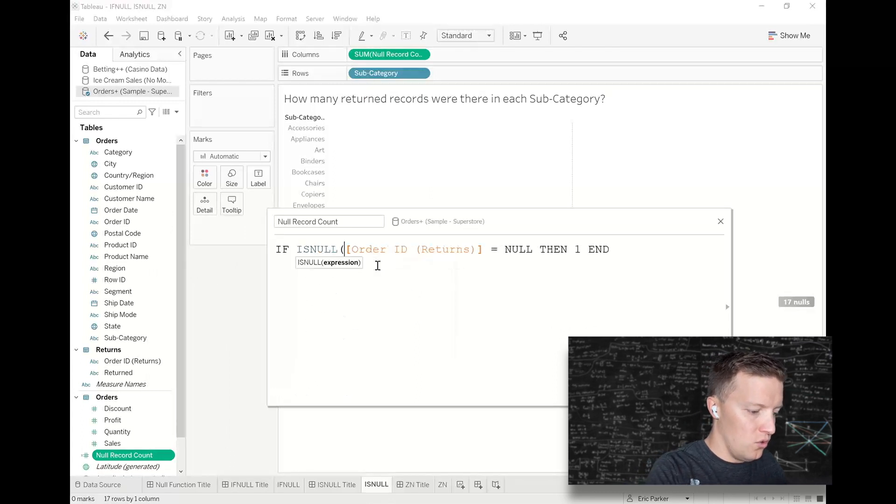
{"action": "left_click", "coordinate": [484, 250]}
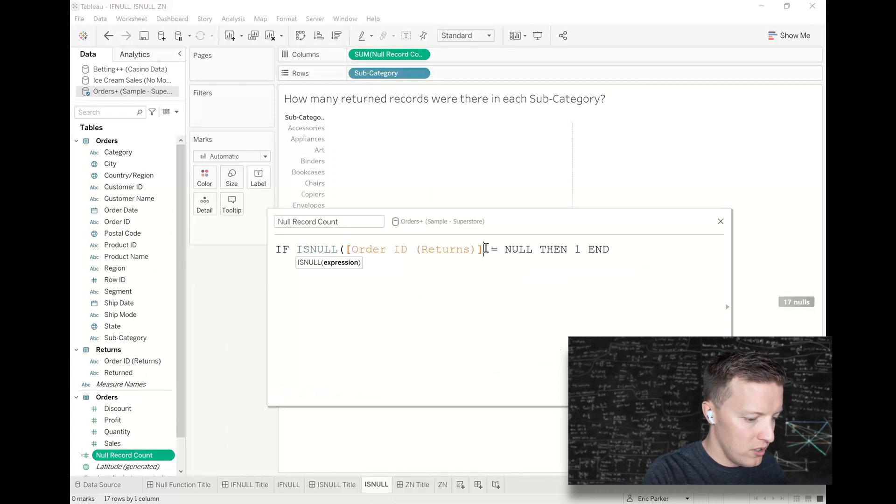
{"action": "type", "text": ")"}
{"action": "left_click_drag", "start_coordinate": [540, 249], "coordinate": [514, 249]}
{"action": "type", "text": "TRUE"}
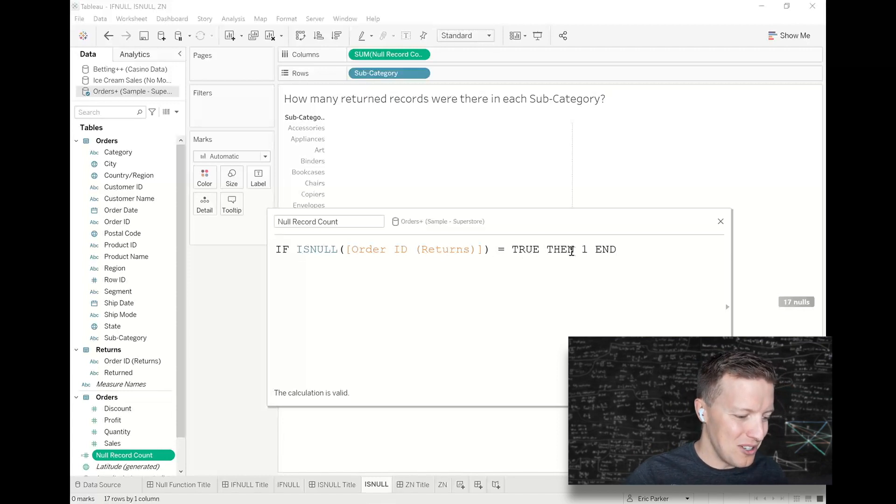
{"action": "left_click", "coordinate": [706, 393]}
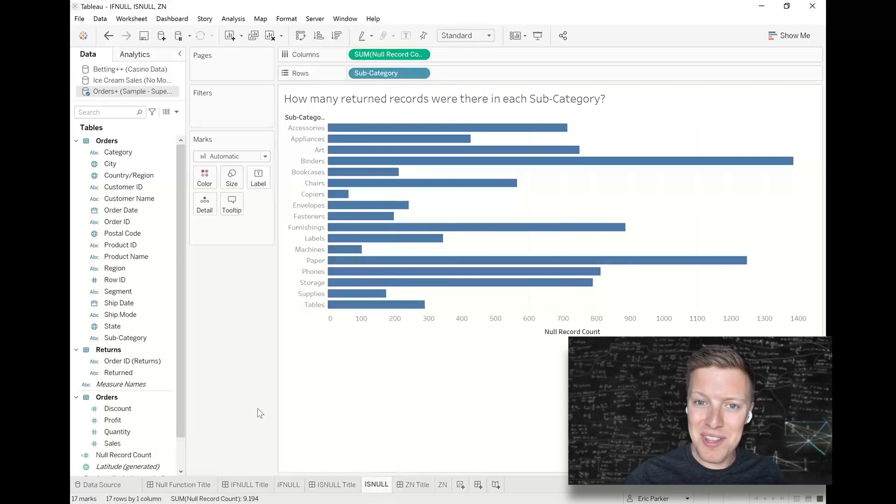
Show mark labels on the Null Record Count bars.
{"action": "left_click", "coordinate": [263, 177]}
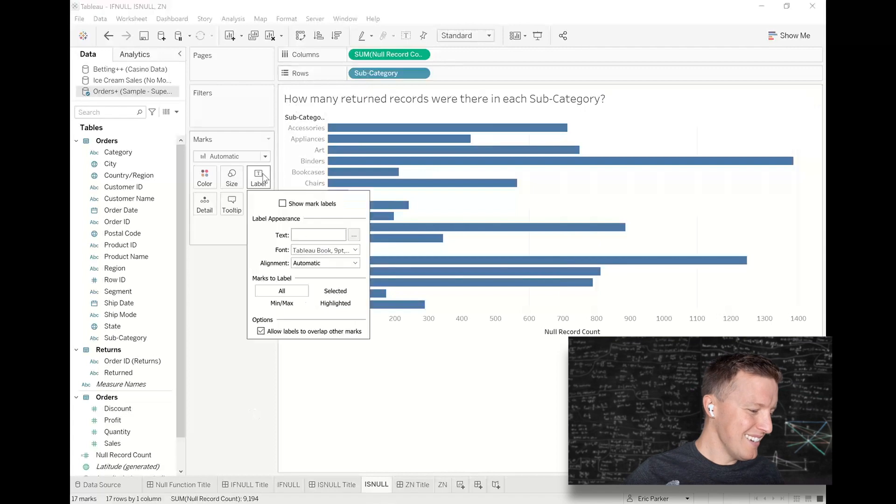
{"action": "left_click", "coordinate": [282, 204]}
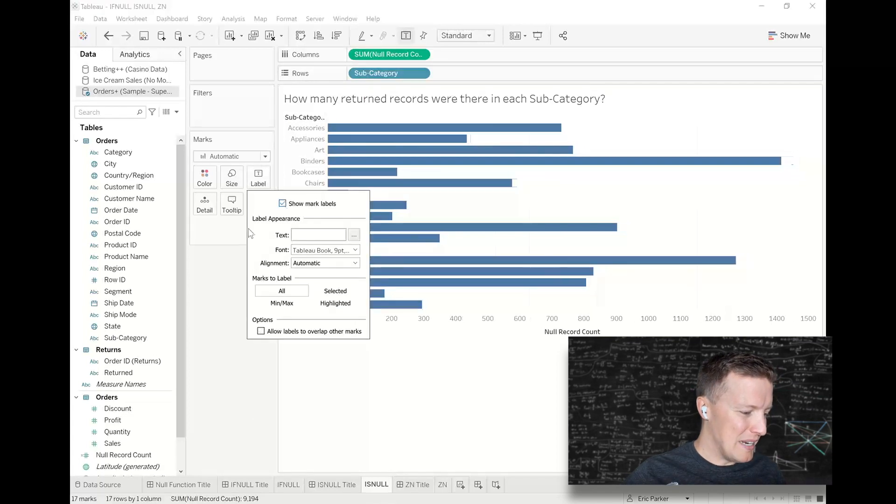
{"action": "left_click", "coordinate": [217, 265]}
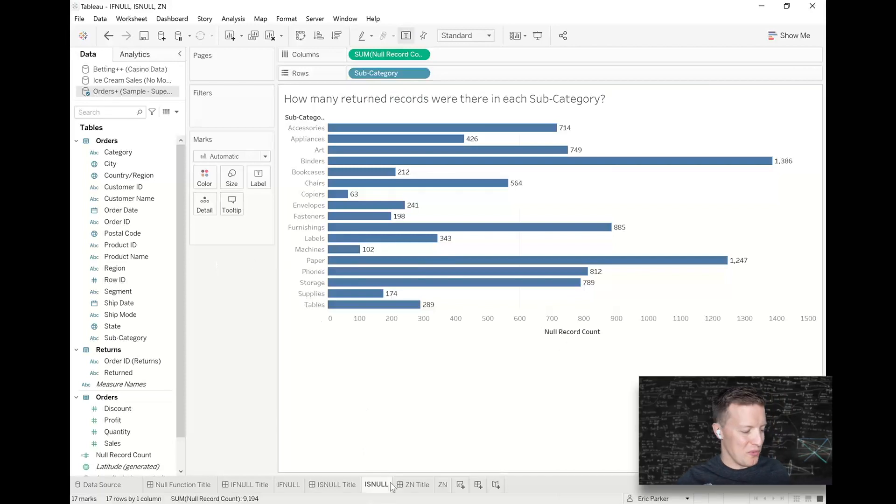
Open the ZN Title dashboard and examine its definition and the two ZN usage examples.
{"action": "mouse_move", "coordinate": [413, 488]}
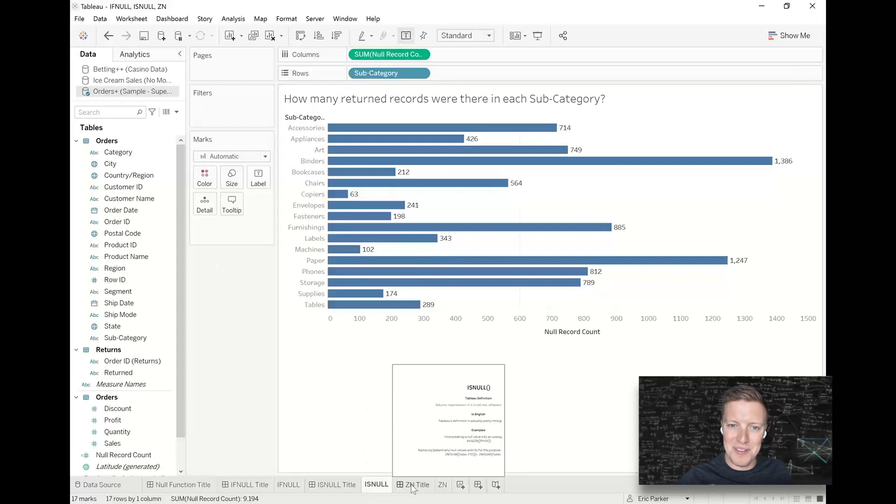
{"action": "left_click", "coordinate": [412, 488]}
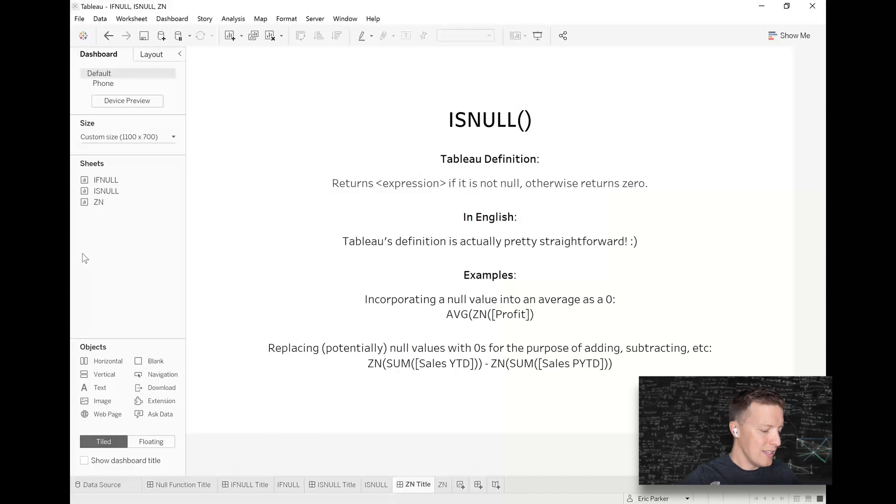
{"action": "key", "text": "ctrl+2"}
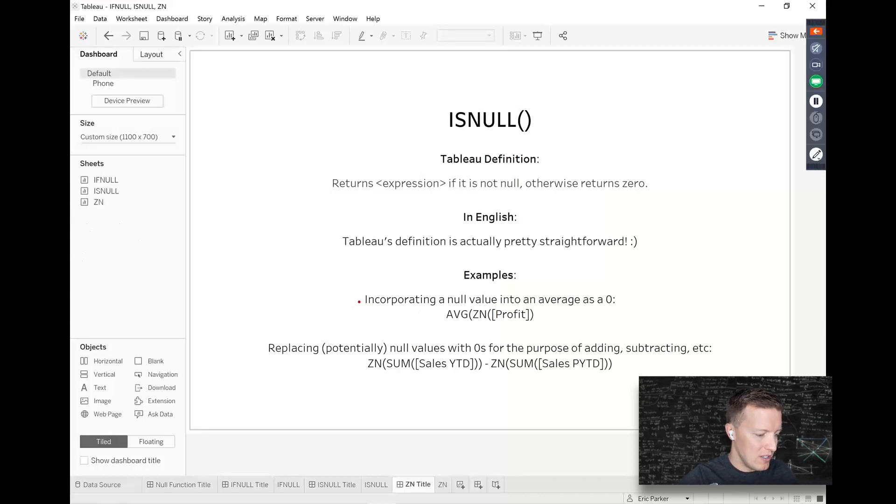
{"action": "left_click_drag", "start_coordinate": [359, 302], "coordinate": [308, 301]}
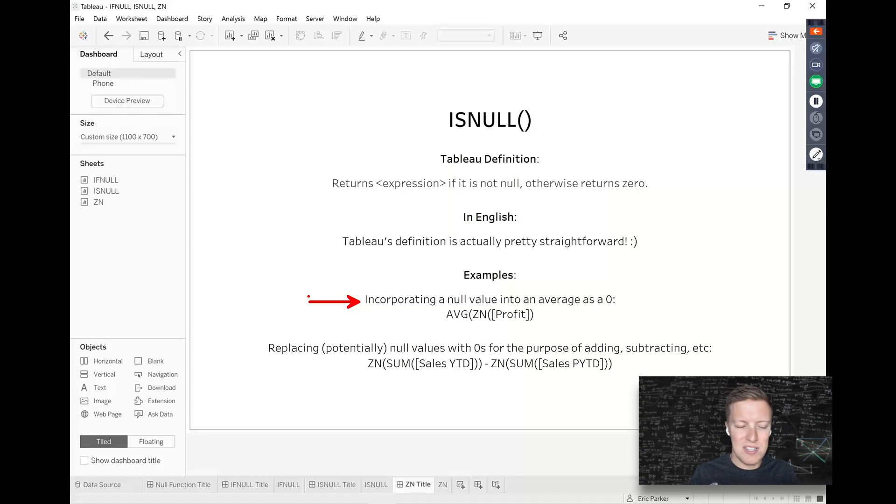
{"action": "left_click_drag", "start_coordinate": [265, 356], "coordinate": [218, 356]}
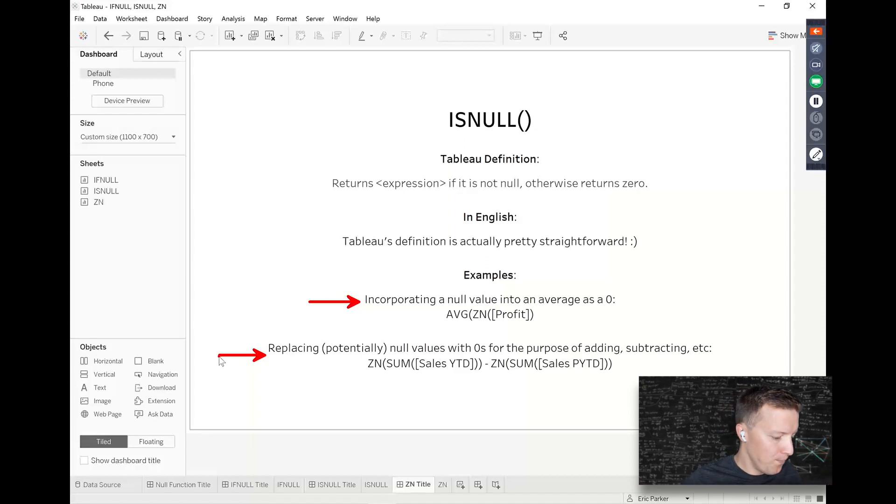
{"action": "key", "text": "Escape"}
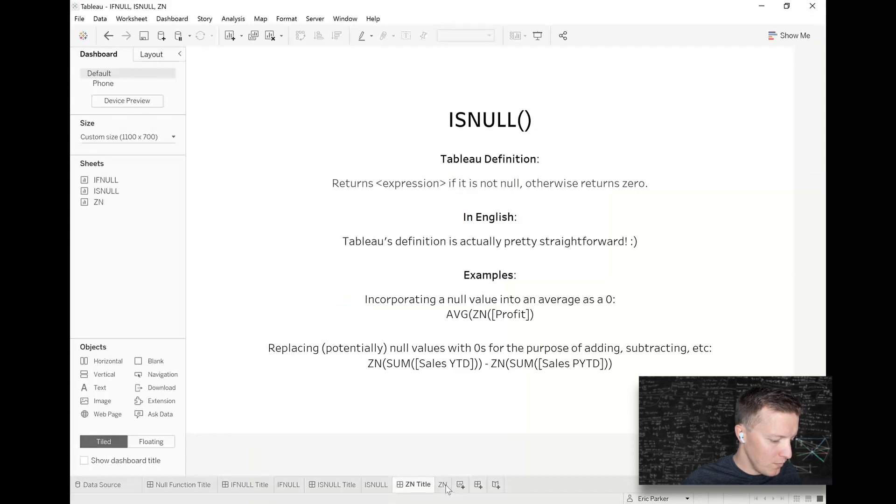
Open the ZN worksheet and switch to the Ice Cream Sales (No Mon) data source.
{"action": "left_click", "coordinate": [444, 486]}
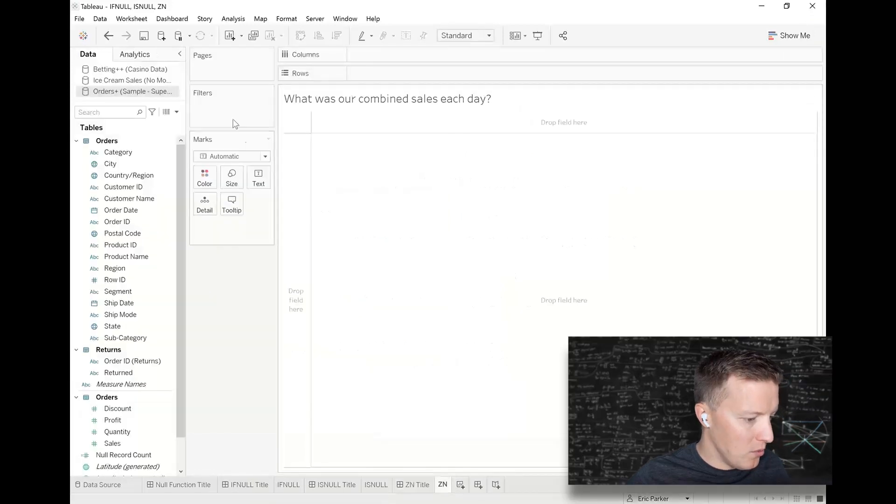
{"action": "left_click", "coordinate": [153, 80]}
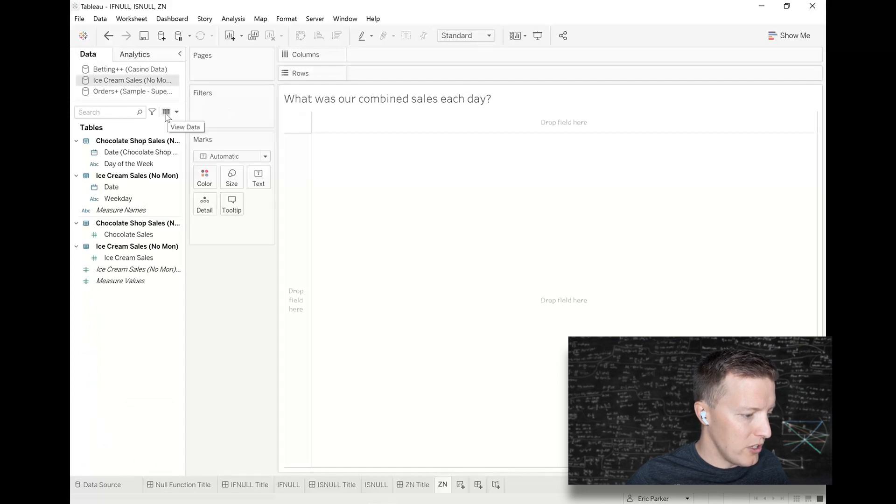
{"action": "left_click", "coordinate": [131, 282]}
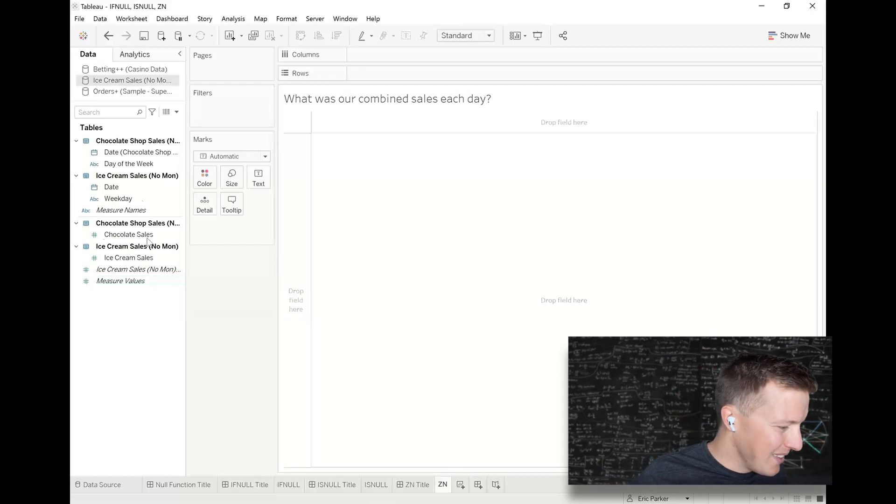
Create a calculated field from Date named Unified Date with the formula IFNULL([Date],[Date (Chocolate Shop Sales (No Sun))]).
{"action": "left_click", "coordinate": [112, 187]}
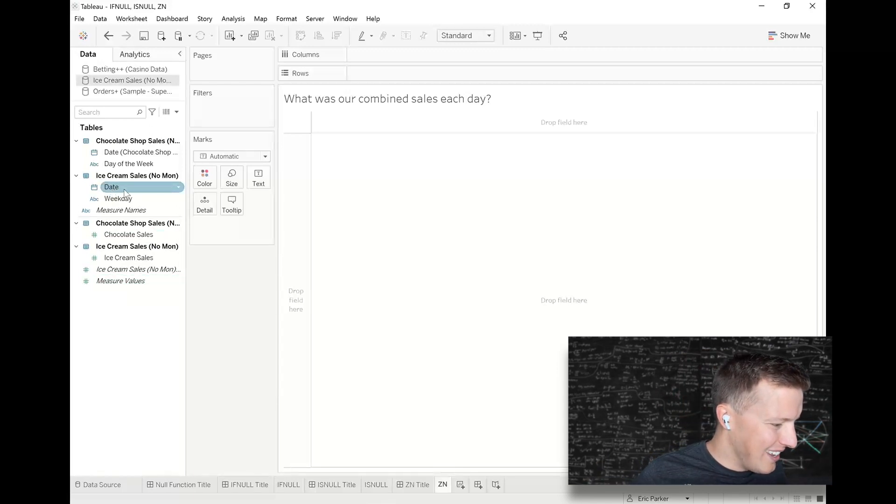
{"action": "right_click", "coordinate": [125, 191]}
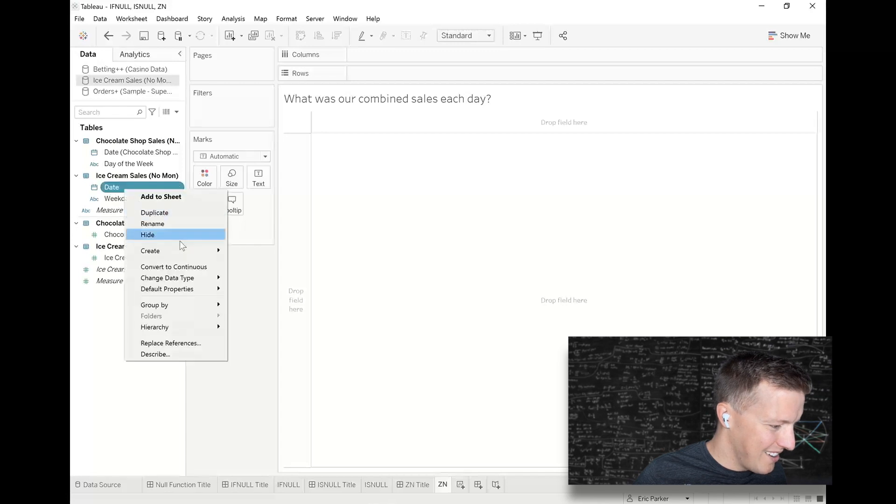
{"action": "mouse_move", "coordinate": [197, 253]}
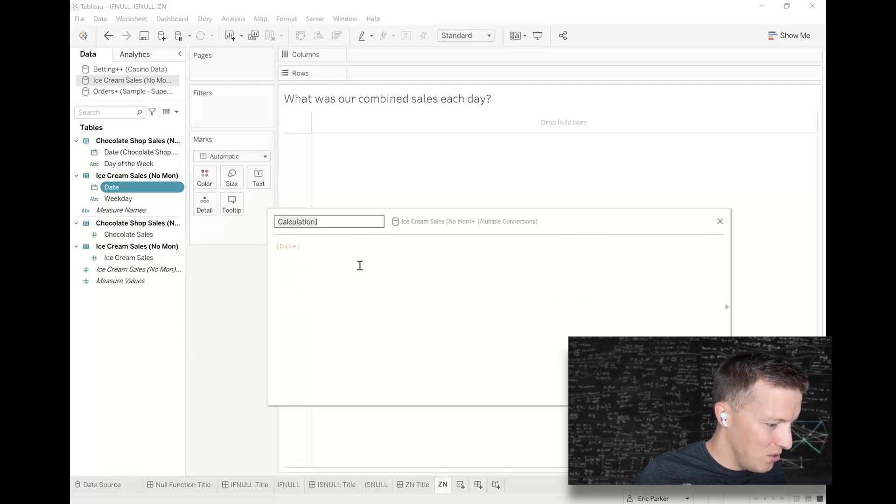
{"action": "type", "text": "Unified Date"}
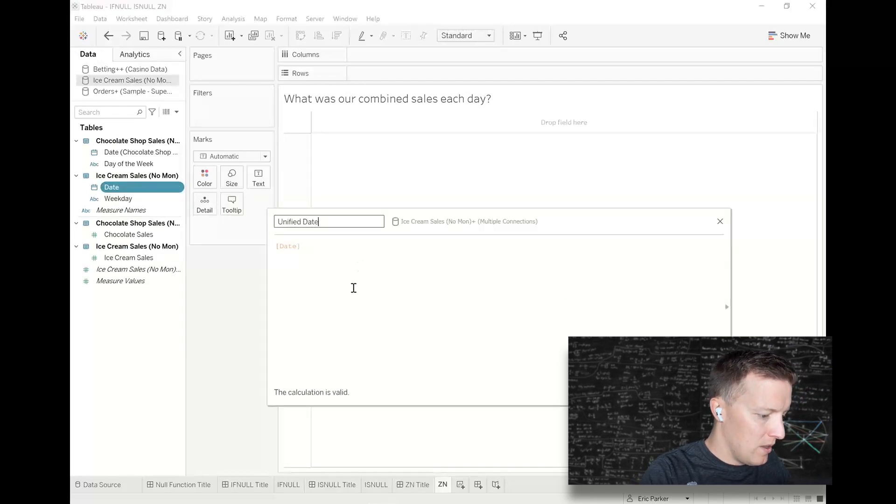
{"action": "left_click", "coordinate": [277, 247]}
{"action": "type", "text": "I"}
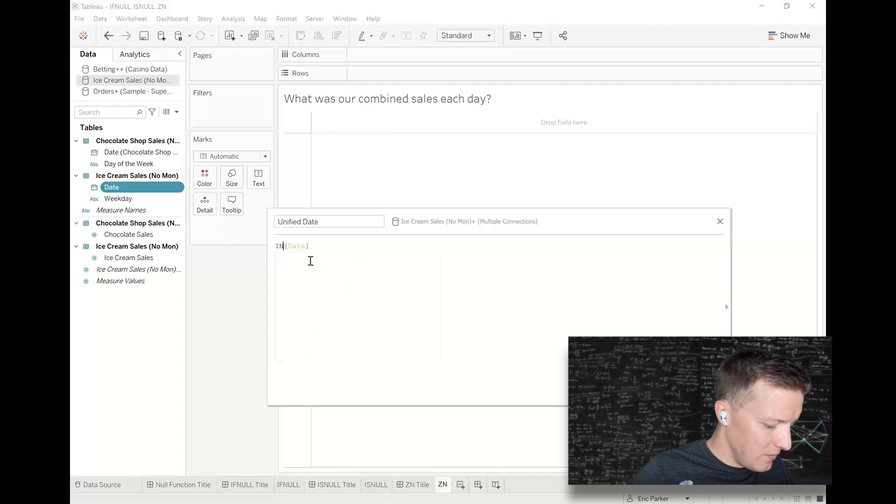
{"action": "type", "text": "FNULL("}
{"action": "left_click", "coordinate": [365, 255]}
{"action": "type", "text": ","}
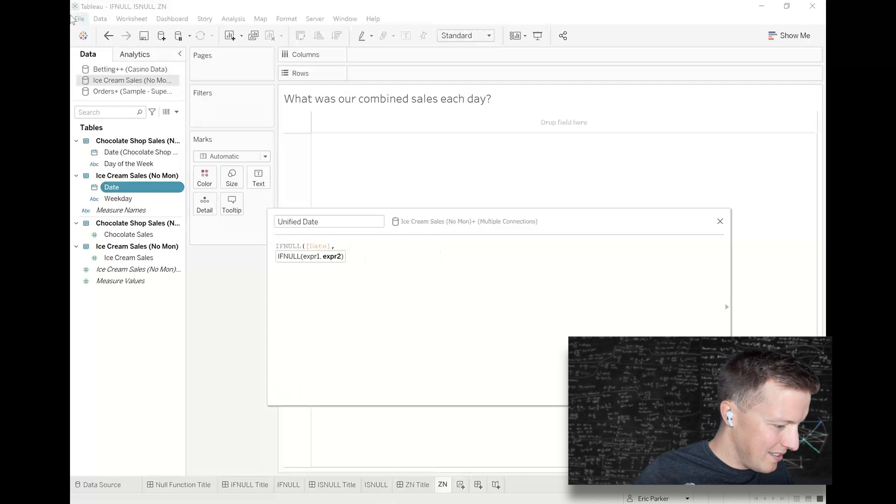
{"action": "left_click_drag", "start_coordinate": [131, 152], "coordinate": [502, 314]}
{"action": "type", "text": ")"}
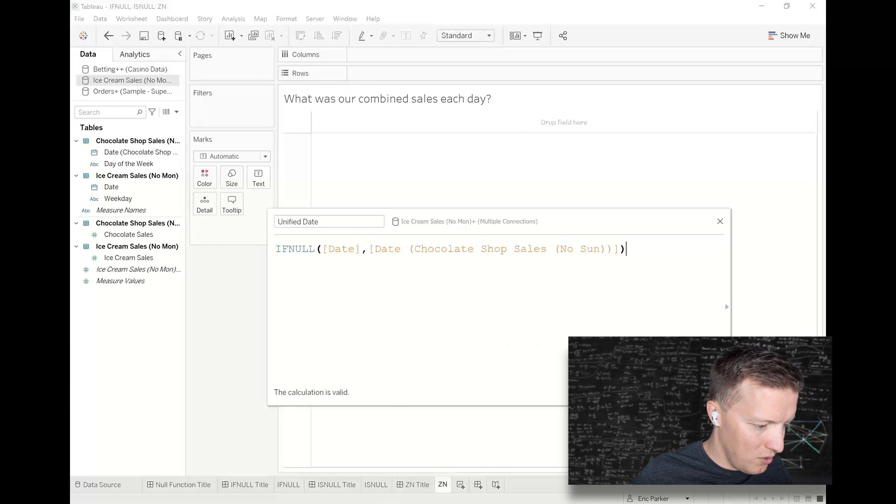
{"action": "left_click", "coordinate": [706, 392]}
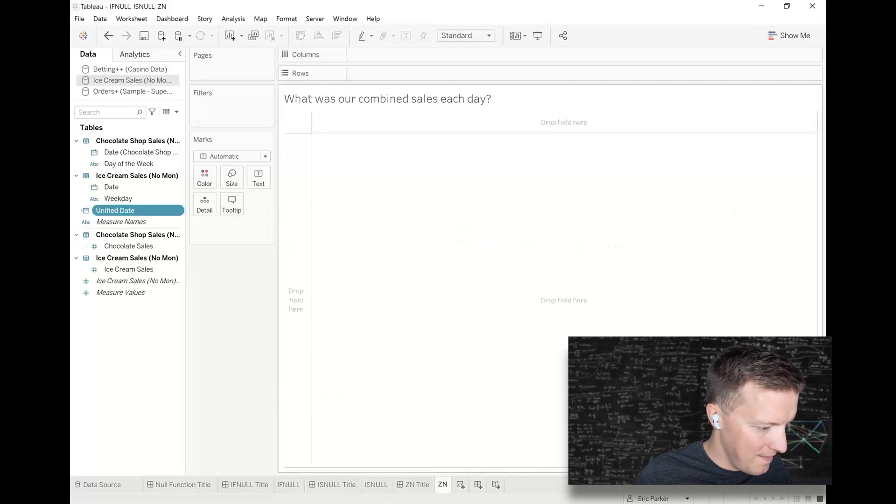
Open the data source and inspect how Ice Cream Sales (No Mon) is joined to Chocolate Shop Sales (No Sun).
{"action": "left_click", "coordinate": [106, 485]}
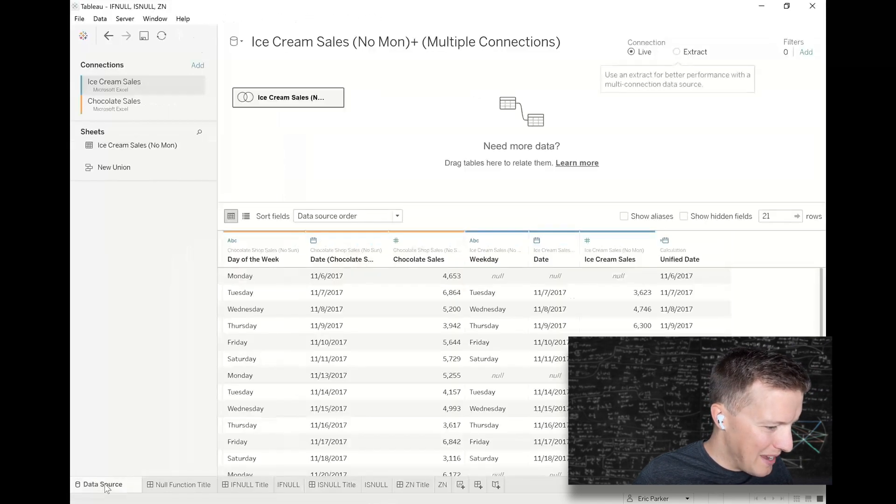
{"action": "double_click", "coordinate": [296, 97]}
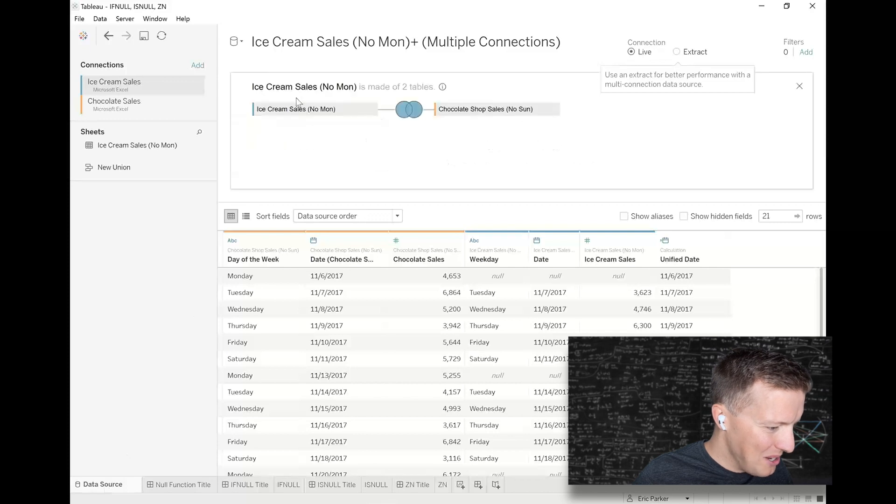
Return to the ZN worksheet and place Unified Date on the rows as discrete month, day and year.
{"action": "left_click", "coordinate": [444, 485]}
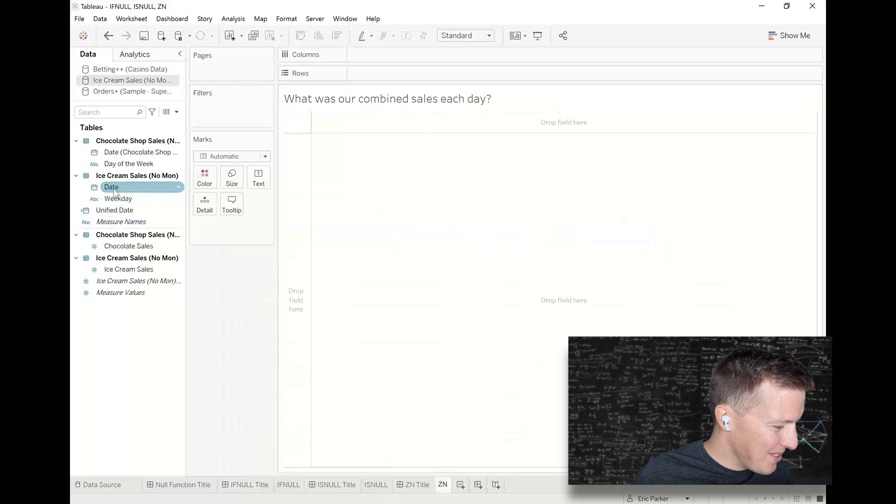
{"action": "left_click_drag", "start_coordinate": [107, 212], "coordinate": [386, 73]}
{"action": "left_click", "coordinate": [408, 239]}
{"action": "left_click", "coordinate": [466, 385]}
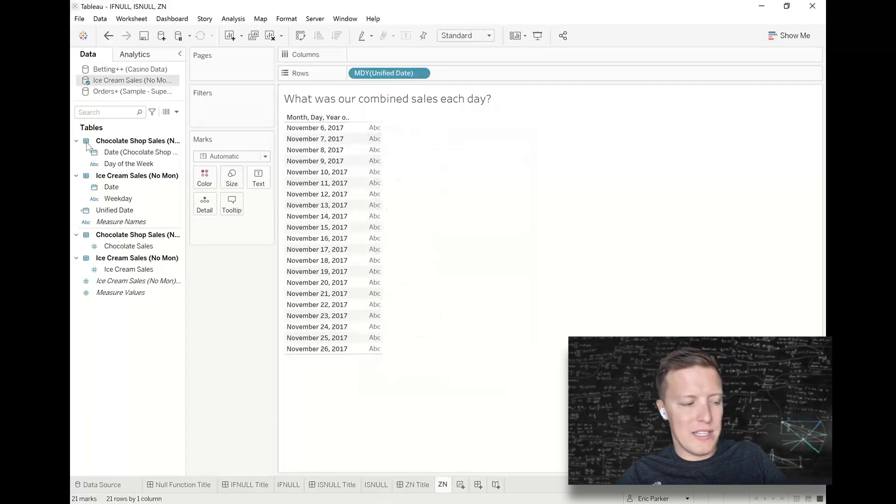
Add Chocolate Sales and Ice Cream Sales to the table as separate measure columns for each date.
{"action": "left_click", "coordinate": [112, 153]}
{"action": "double_click", "coordinate": [150, 247]}
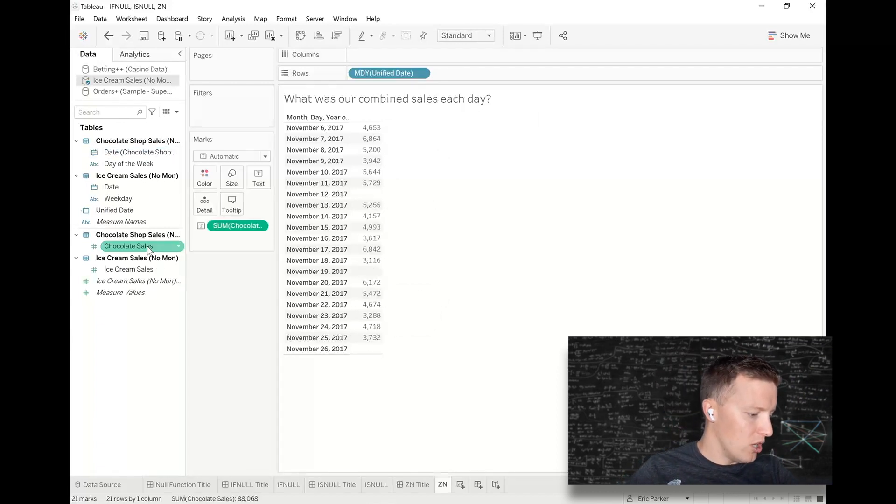
{"action": "left_click", "coordinate": [146, 271]}
{"action": "double_click", "coordinate": [146, 271]}
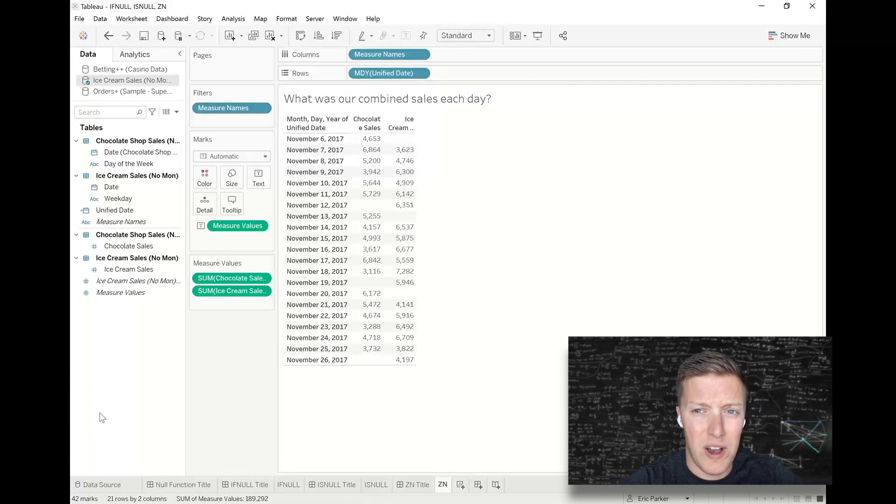
Create a calculated field named Combined Sales with the formula [Chocolate Sales] + [Ice Cream Sales].
{"action": "left_click", "coordinate": [176, 112]}
{"action": "left_click", "coordinate": [167, 122]}
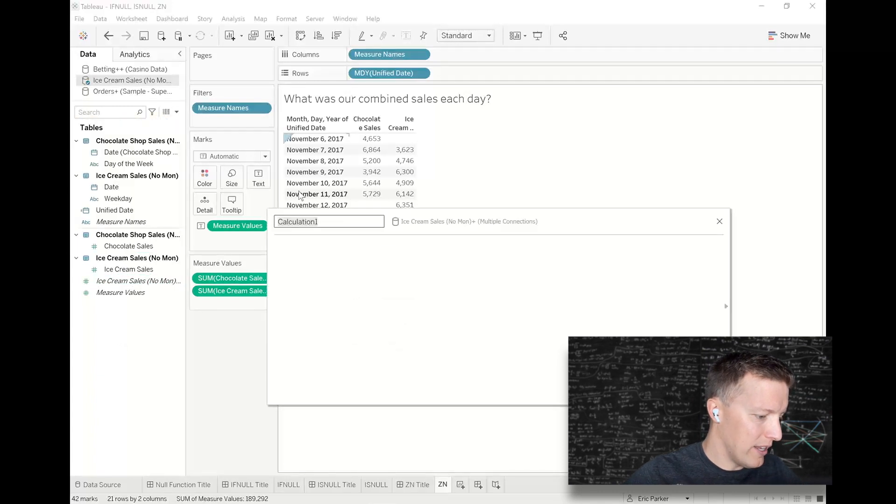
{"action": "type", "text": "Combined Sales"}
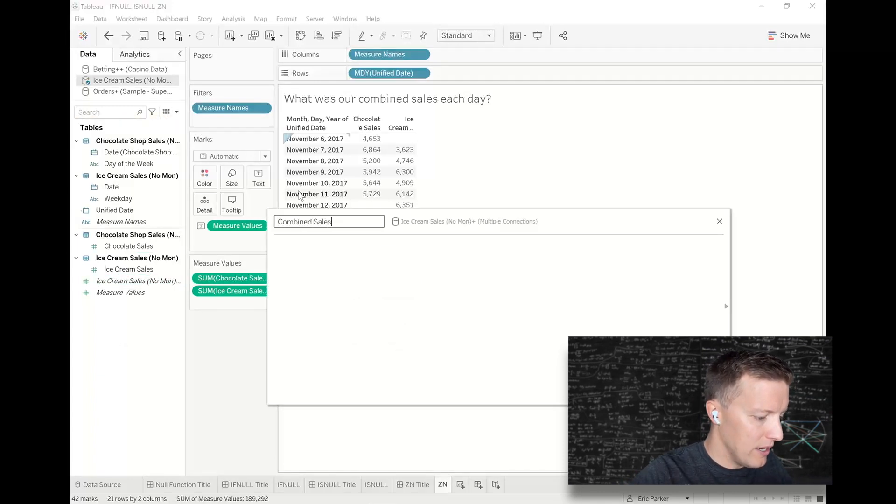
{"action": "left_click_drag", "start_coordinate": [136, 246], "coordinate": [351, 288]}
{"action": "type", "text": "+"}
{"action": "left_click", "coordinate": [122, 270]}
{"action": "left_click_drag", "start_coordinate": [122, 271], "coordinate": [443, 288]}
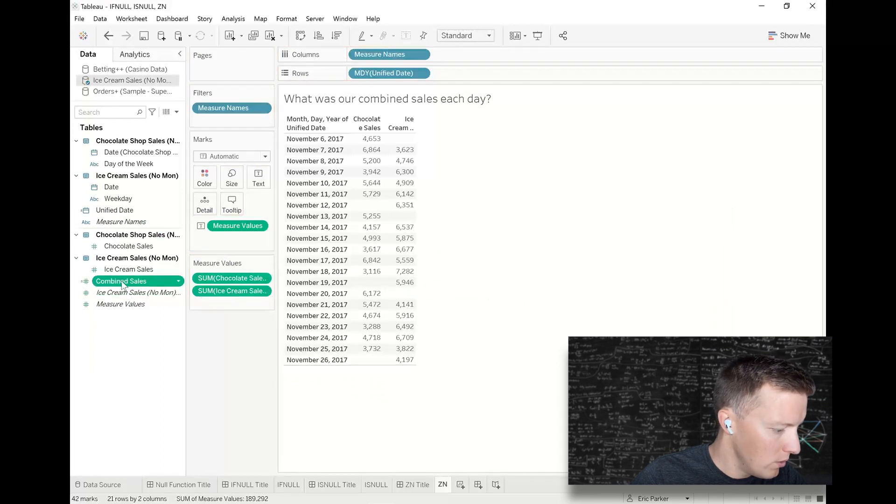
Add Combined Sales as the third measure in the table, widen the columns to fit their headers, and check the dates with missing sales.
{"action": "left_click_drag", "start_coordinate": [122, 285], "coordinate": [223, 310]}
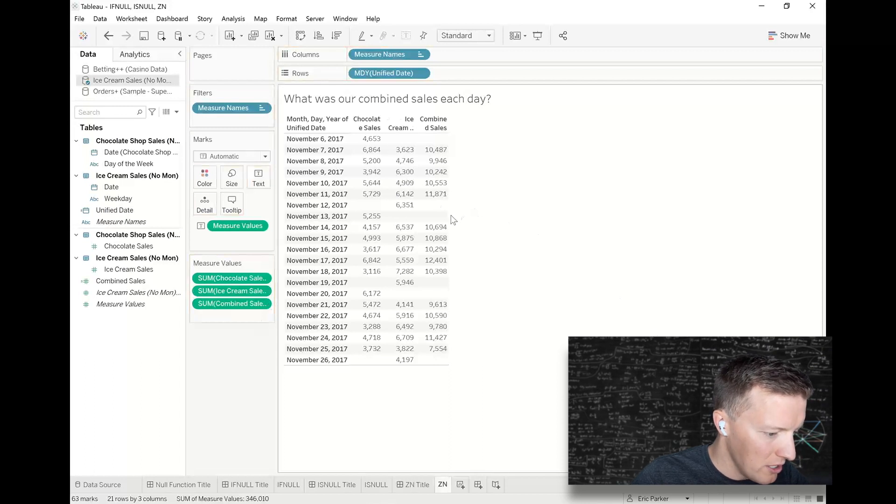
{"action": "left_click_drag", "start_coordinate": [448, 218], "coordinate": [510, 236]}
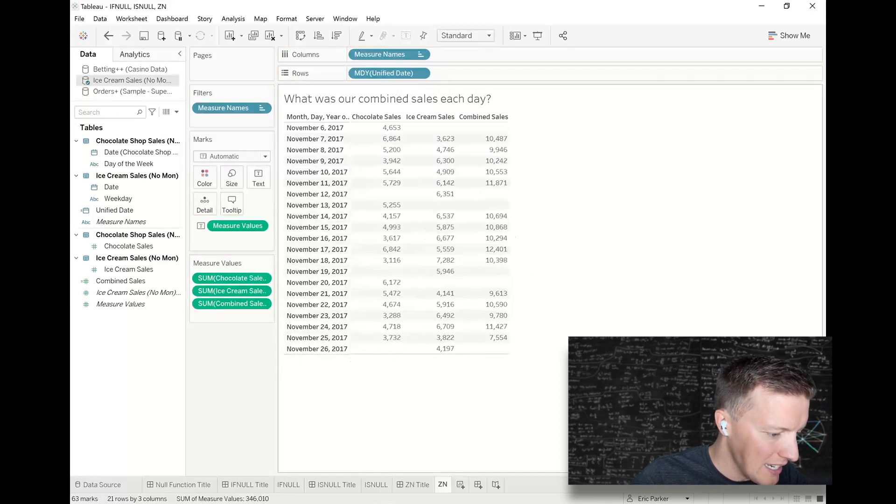
{"action": "mouse_move", "coordinate": [443, 130]}
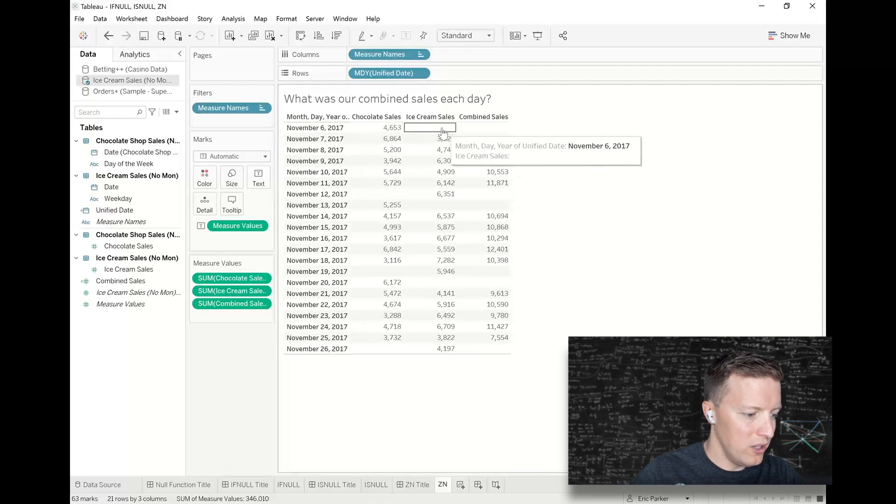
{"action": "mouse_move", "coordinate": [488, 133]}
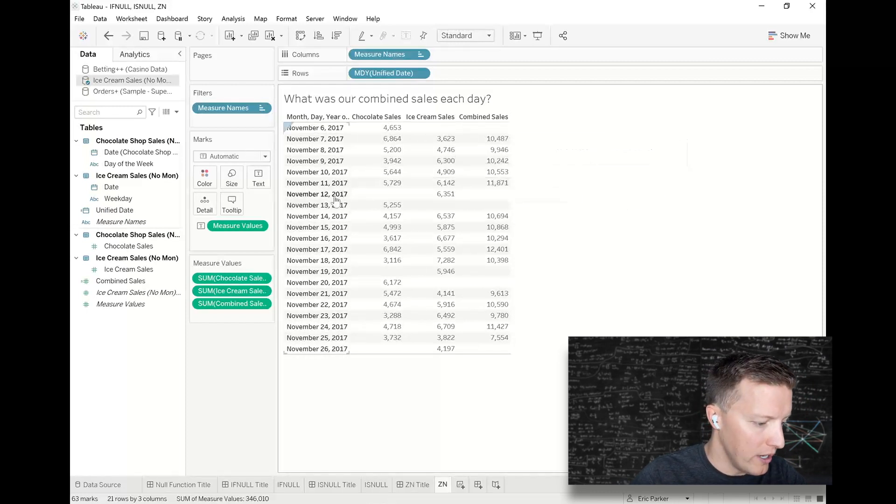
{"action": "mouse_move", "coordinate": [391, 197]}
{"action": "mouse_move", "coordinate": [488, 200]}
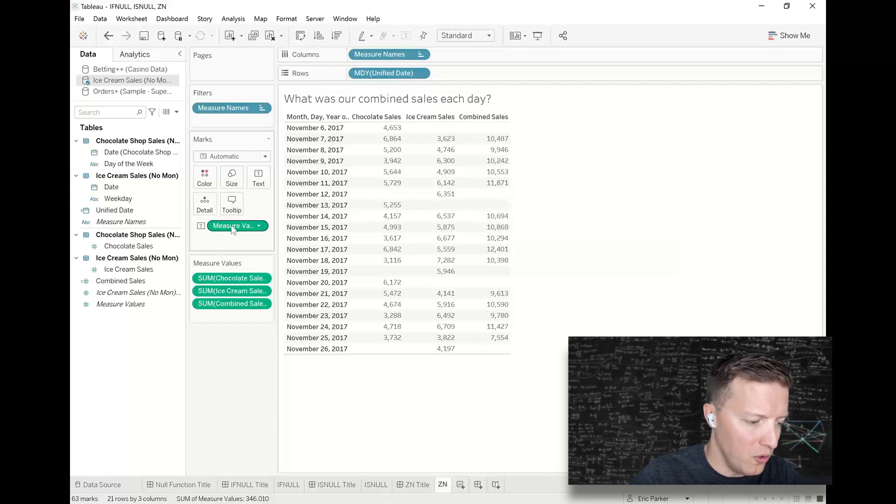
Change the Combined Sales formula to ZN([Chocolate Sales]) + ZN([Ice Cream Sales]) and save it.
{"action": "left_click", "coordinate": [146, 293]}
{"action": "left_click", "coordinate": [134, 283]}
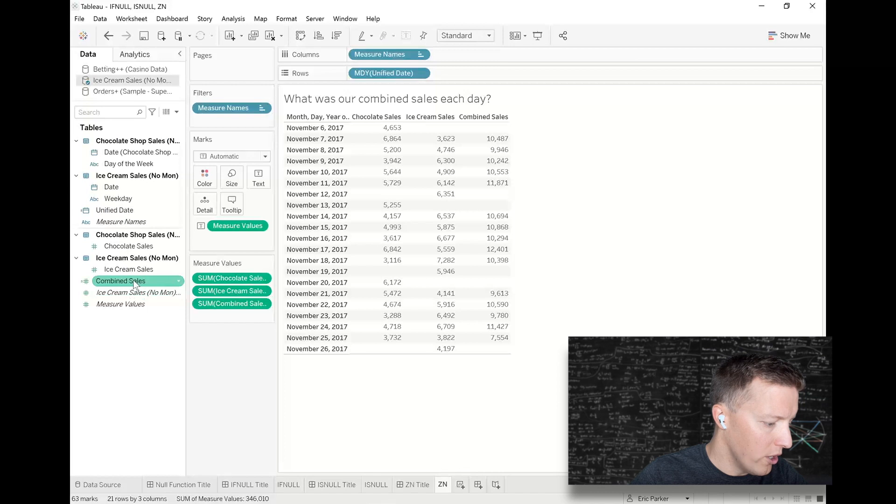
{"action": "right_click", "coordinate": [135, 282]}
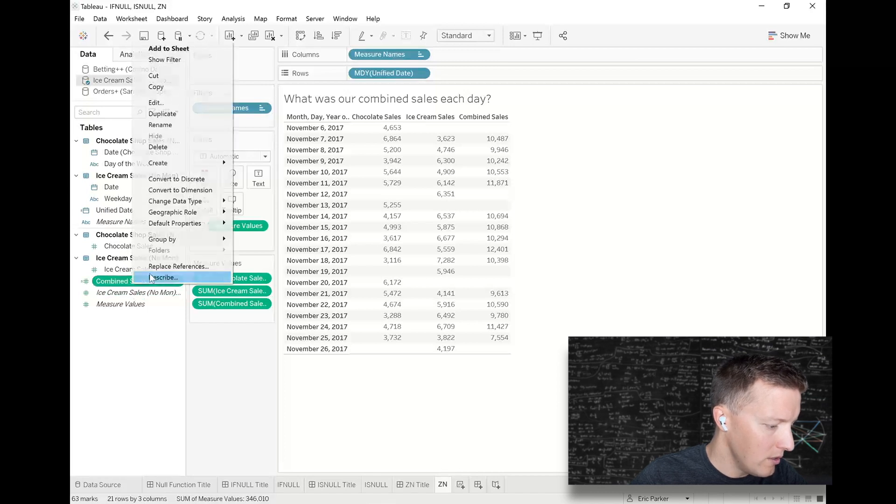
{"action": "left_click", "coordinate": [158, 103]}
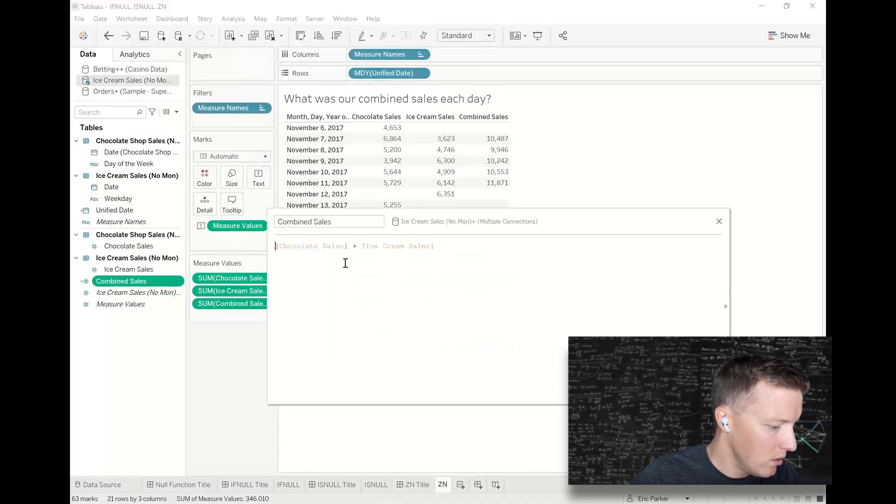
{"action": "type", "text": "ZN("}
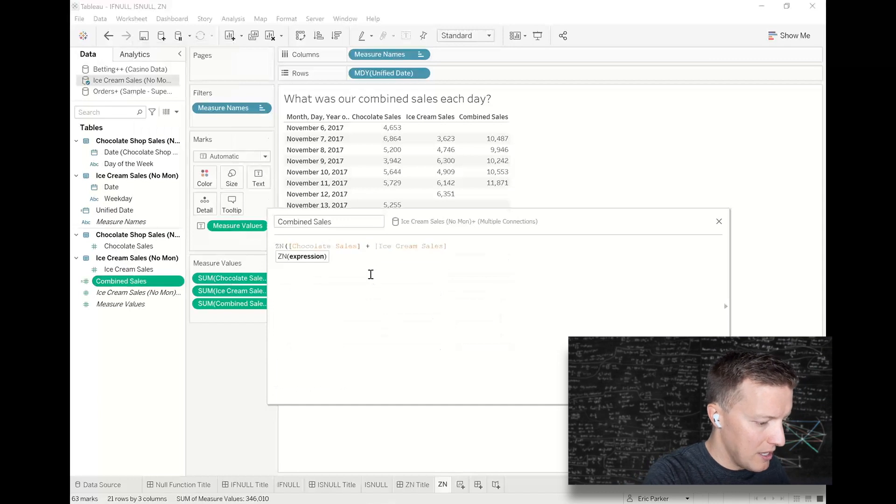
{"action": "type", "text": ")"}
{"action": "left_click", "coordinate": [383, 246]}
{"action": "type", "text": "ZN("}
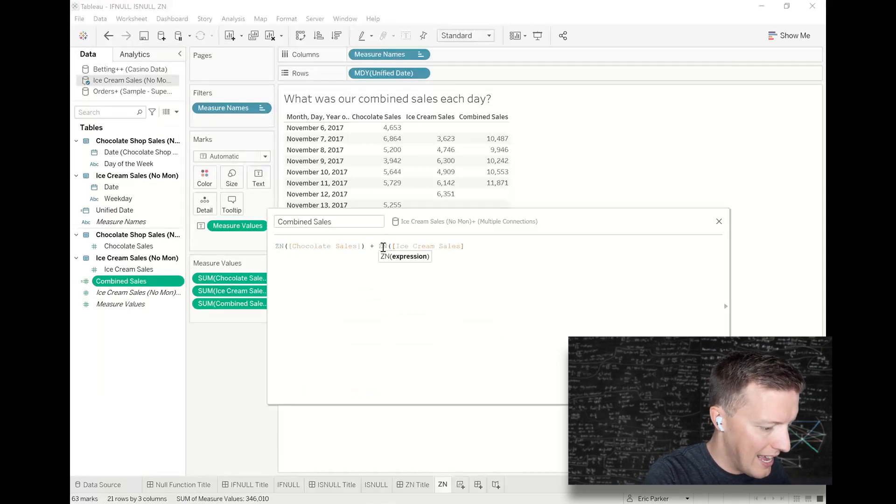
{"action": "left_click", "coordinate": [484, 249]}
{"action": "type", "text": ")"}
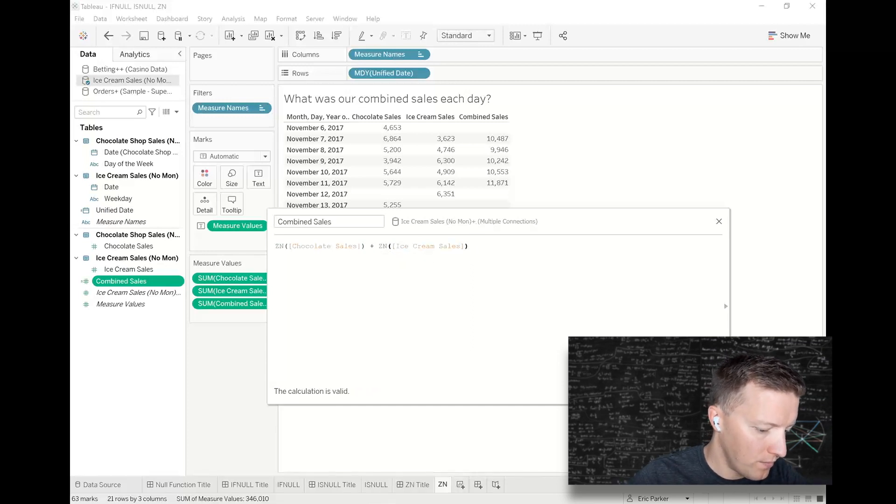
{"action": "left_click", "coordinate": [704, 392]}
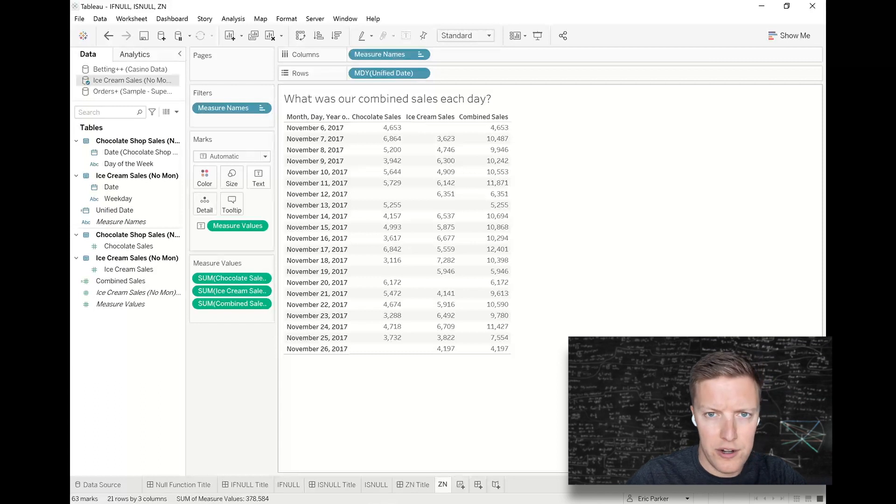
Reopen the Combined Sales calculation, enlarge the formula text, and try wrapping ZN([Chocolate Sales]) in SUM.
{"action": "left_click", "coordinate": [131, 281]}
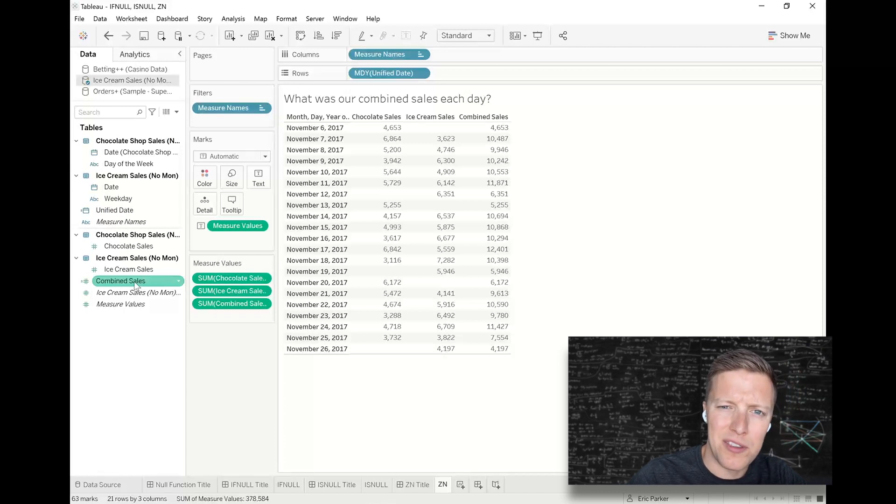
{"action": "right_click", "coordinate": [135, 283]}
{"action": "left_click", "coordinate": [171, 100]}
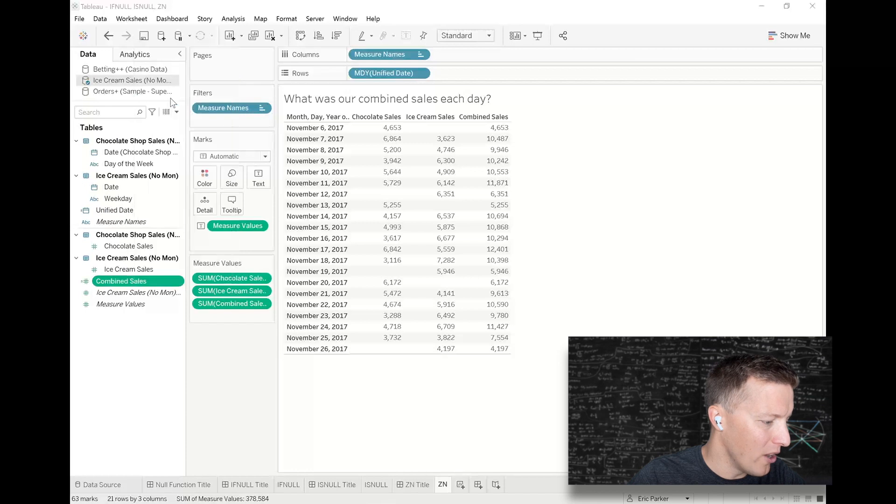
{"action": "scroll", "coordinate": [383, 314], "scroll_direction": "up", "scroll_amount": 2}
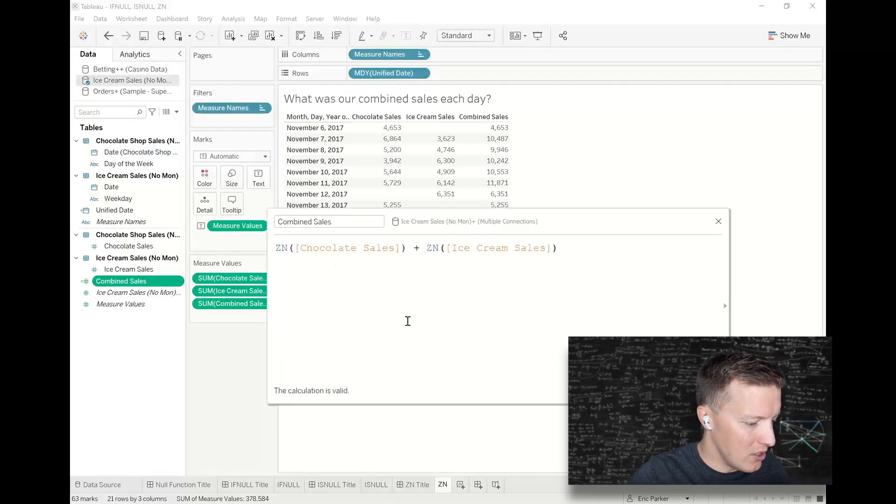
{"action": "type", "text": "SUM("}
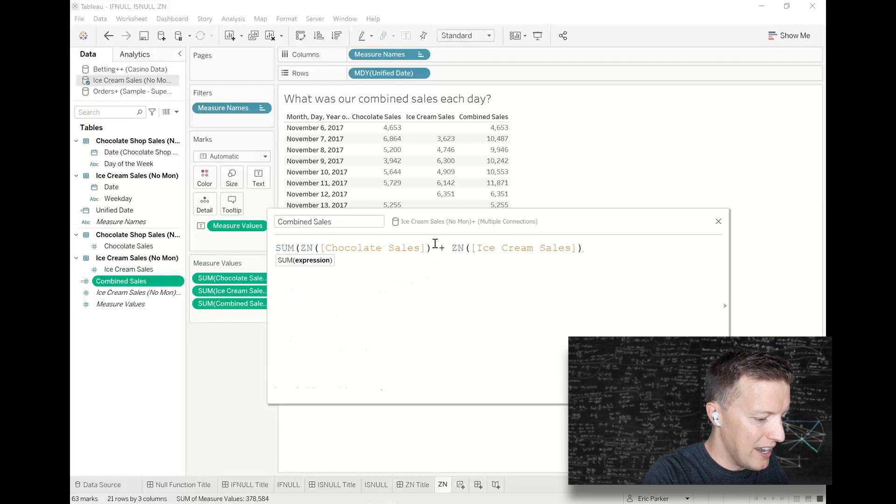
{"action": "left_click", "coordinate": [432, 248]}
{"action": "type", "text": ")"}
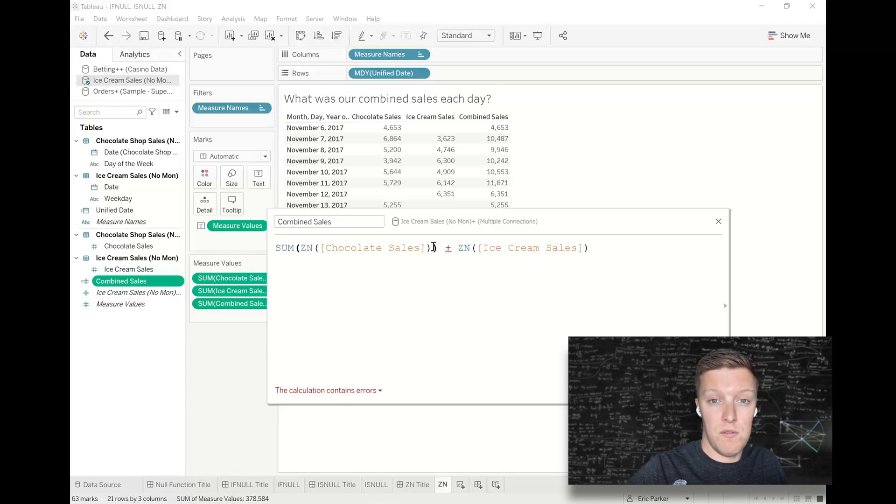
Try nesting the aggregation inside ZN by rewriting the first term of Combined Sales as ZN(SUM([Chocolate Sales])).
{"action": "left_click", "coordinate": [295, 248]}
{"action": "key", "text": "BackSpace"}
{"action": "key", "text": "BackSpace"}
{"action": "key", "text": "Return"}
{"action": "key", "text": "Delete"}
{"action": "key", "text": "Delete"}
{"action": "type", "text": "SYU"}
{"action": "key", "text": "BackSpace"}
{"action": "key", "text": "BackSpace"}
{"action": "type", "text": "UM"}
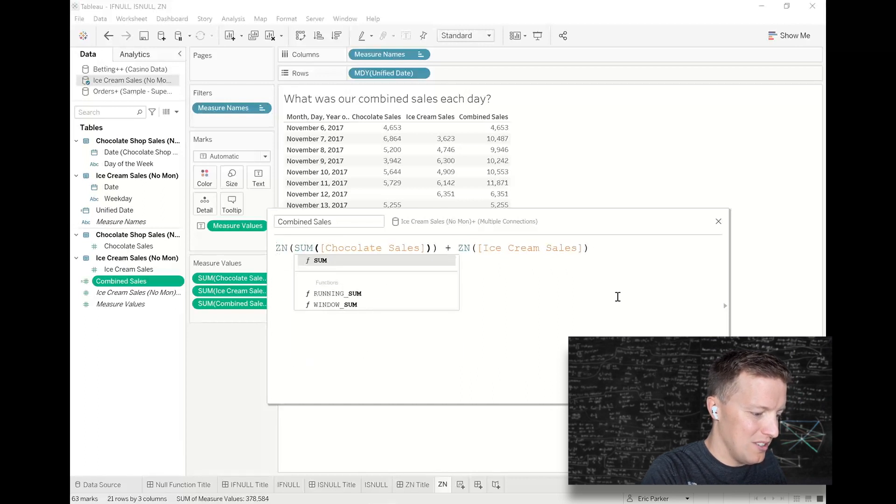
{"action": "left_click", "coordinate": [617, 296]}
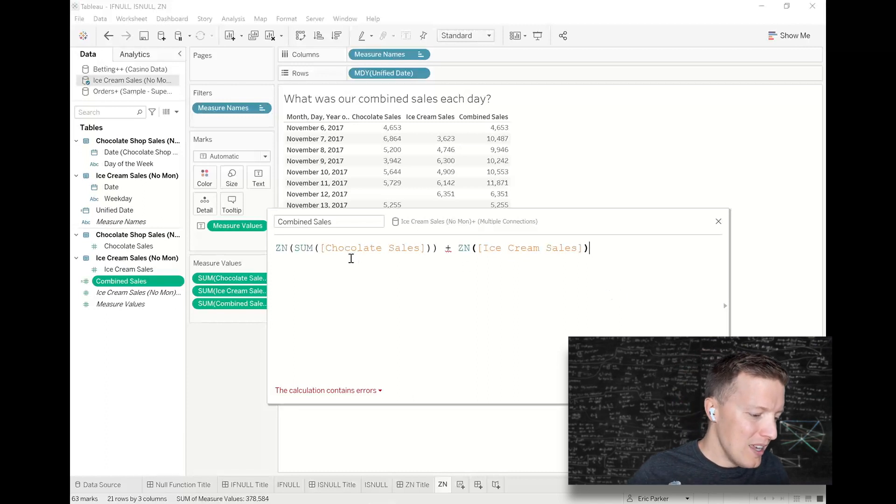
Remove the SUM function and its closing parenthesis from the Chocolate Sales term of the Combined Sales formula.
{"action": "double_click", "coordinate": [297, 248]}
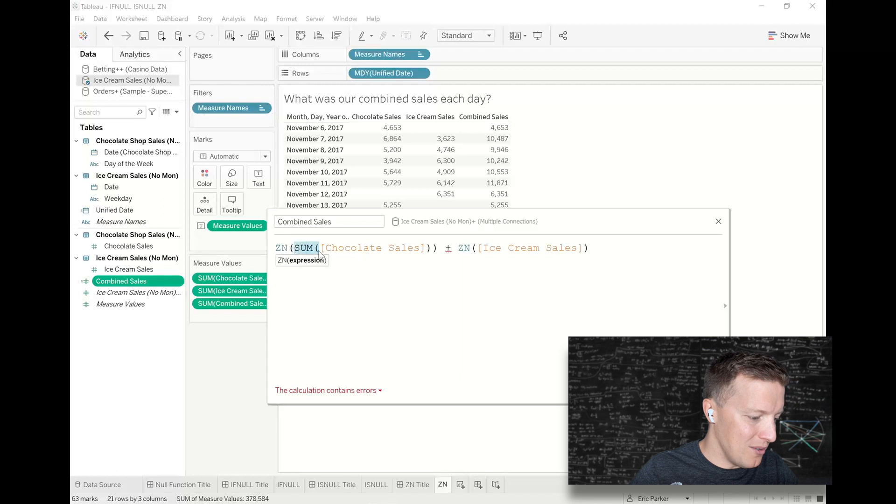
{"action": "key", "text": "BackSpace"}
{"action": "left_click", "coordinate": [415, 246]}
{"action": "key", "text": "BackSpace"}
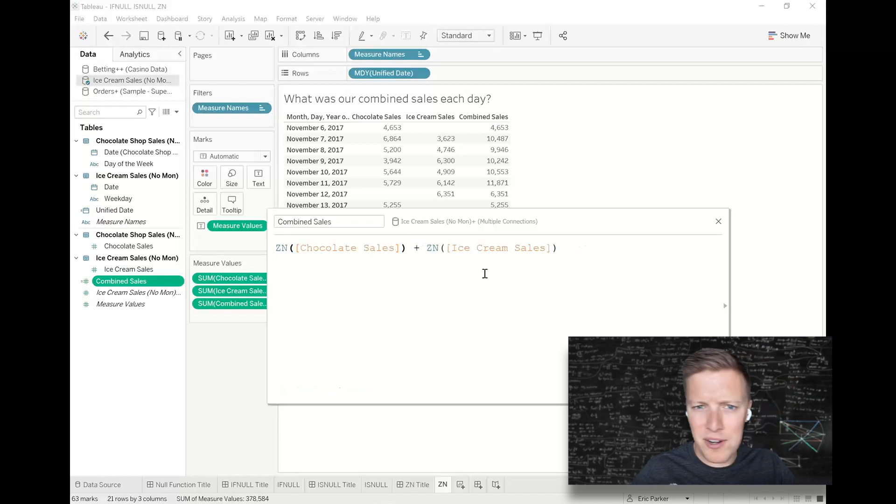